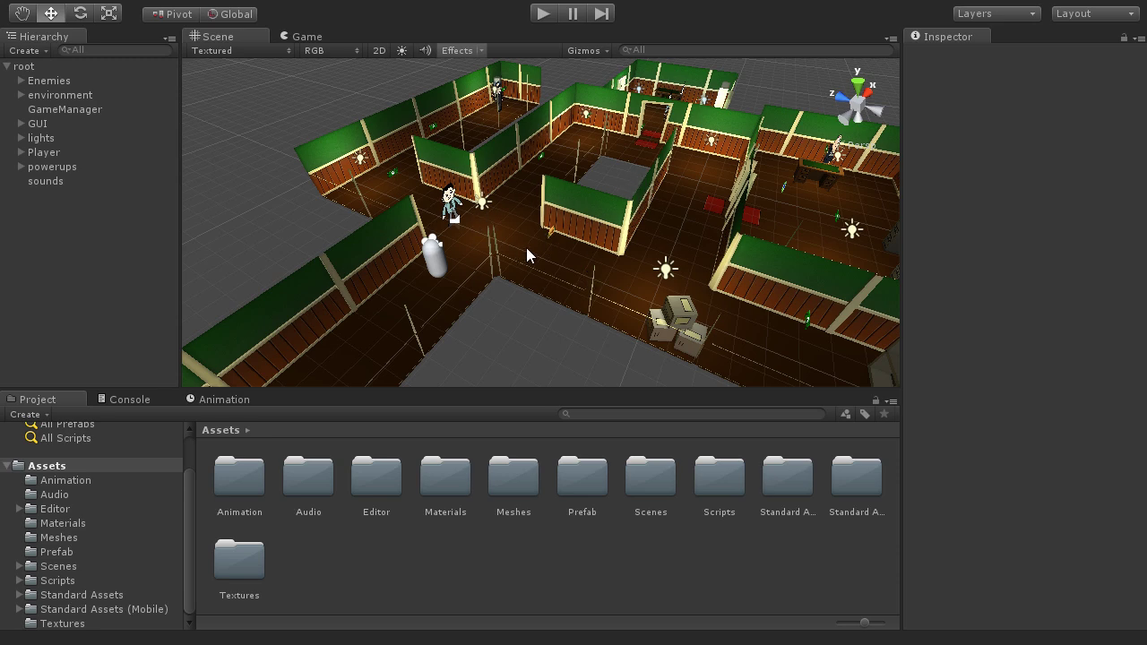
- Maximize the Scene view and look over the office level's corridors and rooms
{"action": "left_click_drag", "start_coordinate": [549, 252], "coordinate": [579, 276], "text": "alt"}
{"action": "scroll", "coordinate": [502, 207], "scroll_direction": "up", "scroll_amount": 1}
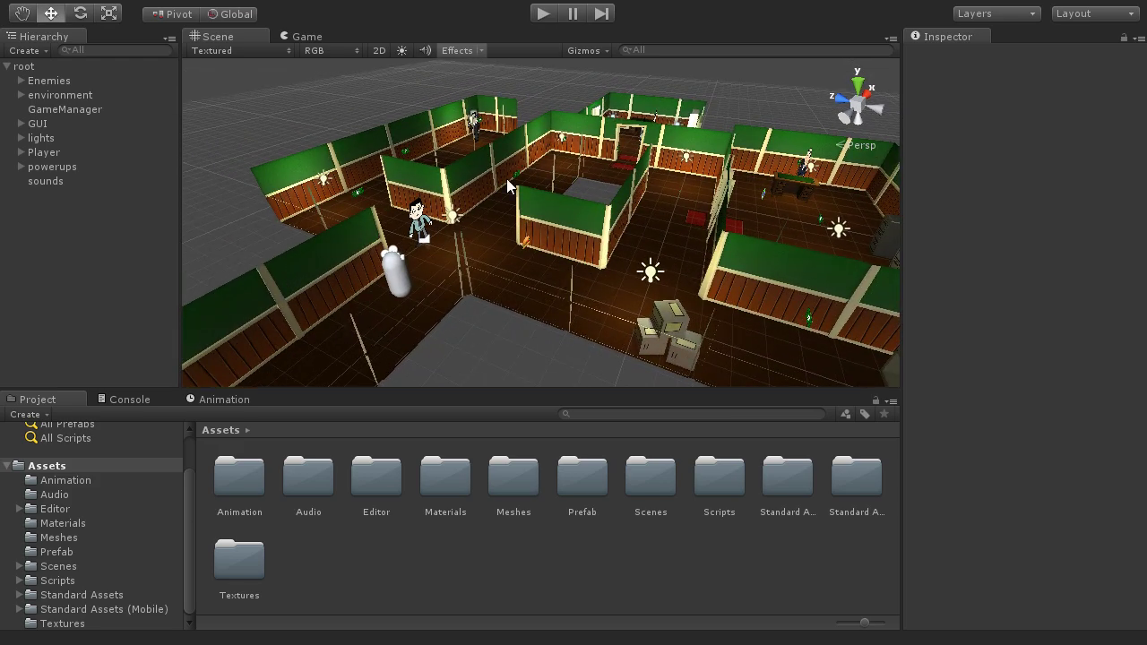
{"action": "scroll", "coordinate": [533, 262], "scroll_direction": "up", "scroll_amount": 2}
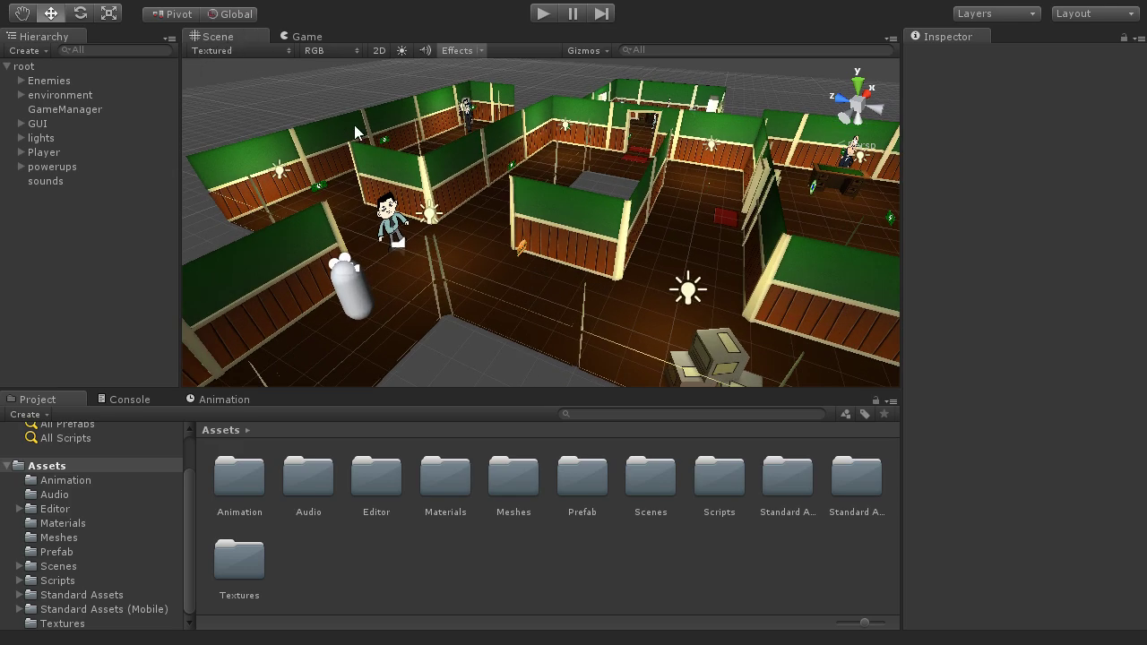
{"action": "key", "text": "space"}
{"action": "middle_click_drag", "start_coordinate": [609, 335], "coordinate": [528, 315]}
{"action": "left_click_drag", "start_coordinate": [651, 373], "coordinate": [771, 403], "text": "alt"}
{"action": "scroll", "coordinate": [392, 192], "scroll_direction": "down", "scroll_amount": 4}
{"action": "middle_click_drag", "start_coordinate": [761, 337], "coordinate": [688, 325]}
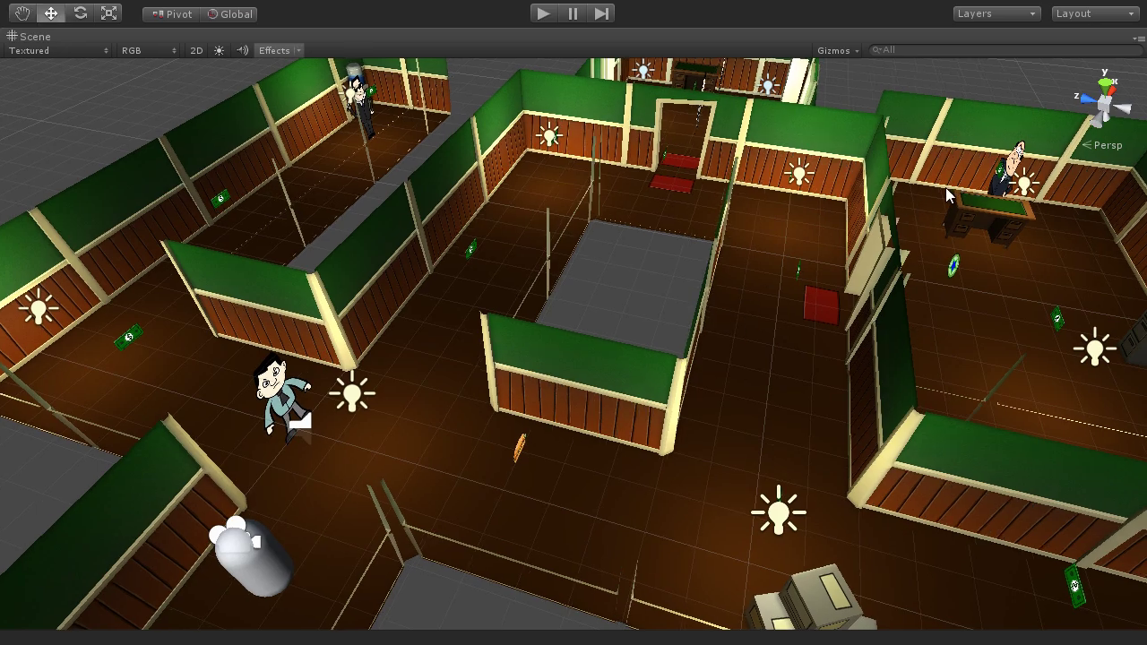
- Examine the level's hallways up close, including the stacked boxes, money pickups, lights and doorways
{"action": "left_click_drag", "start_coordinate": [977, 198], "coordinate": [609, 233], "text": "alt"}
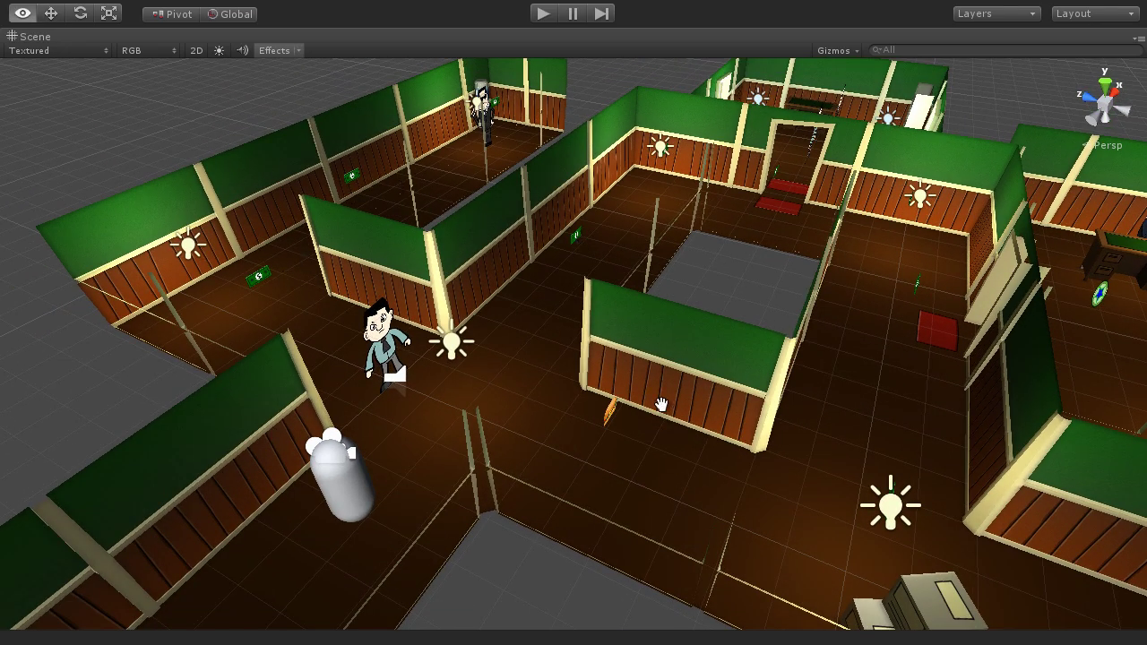
{"action": "middle_click_drag", "start_coordinate": [663, 406], "coordinate": [460, 406]}
{"action": "left_click_drag", "start_coordinate": [460, 406], "coordinate": [852, 395], "text": "alt"}
{"action": "middle_click_drag", "start_coordinate": [852, 394], "coordinate": [663, 504]}
{"action": "scroll", "coordinate": [664, 505], "scroll_direction": "up", "scroll_amount": 4}
{"action": "left_click_drag", "start_coordinate": [664, 505], "coordinate": [799, 374], "text": "alt"}
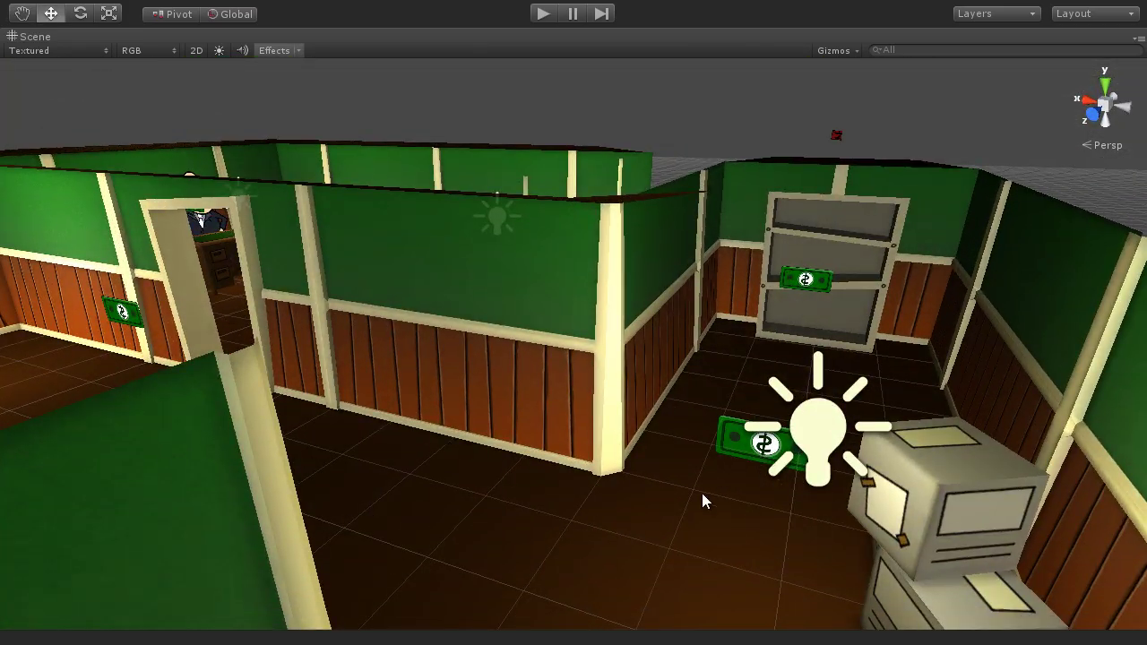
{"action": "scroll", "coordinate": [701, 493], "scroll_direction": "down", "scroll_amount": 5}
{"action": "left_click_drag", "start_coordinate": [694, 486], "coordinate": [423, 481], "text": "alt"}
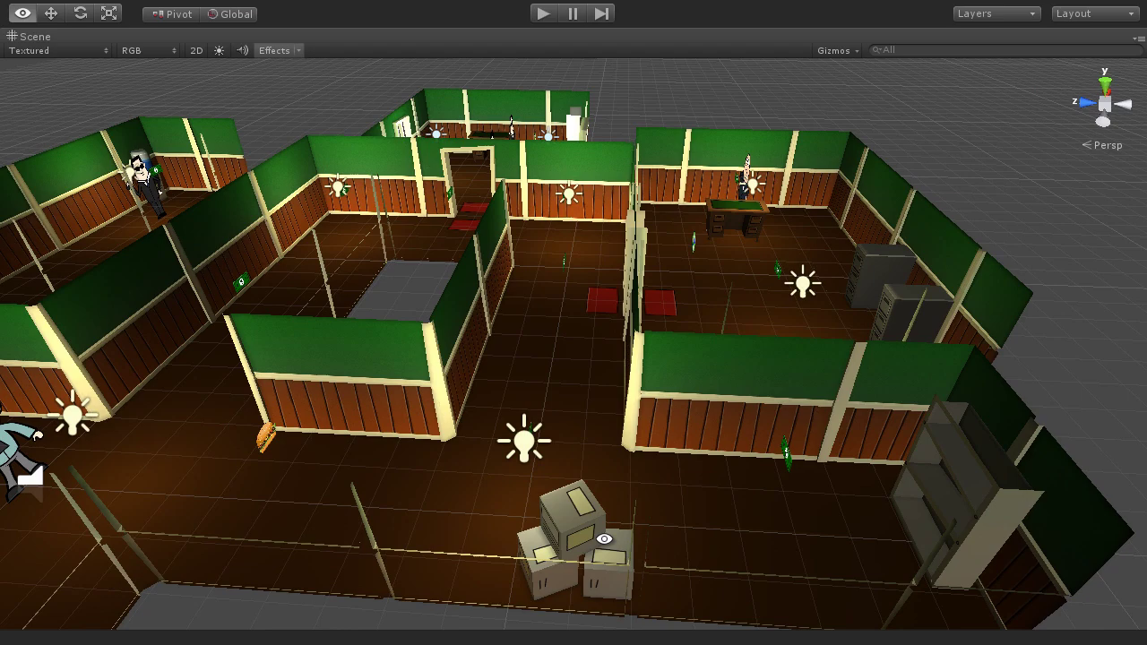
{"action": "scroll", "coordinate": [437, 384], "scroll_direction": "up", "scroll_amount": 3}
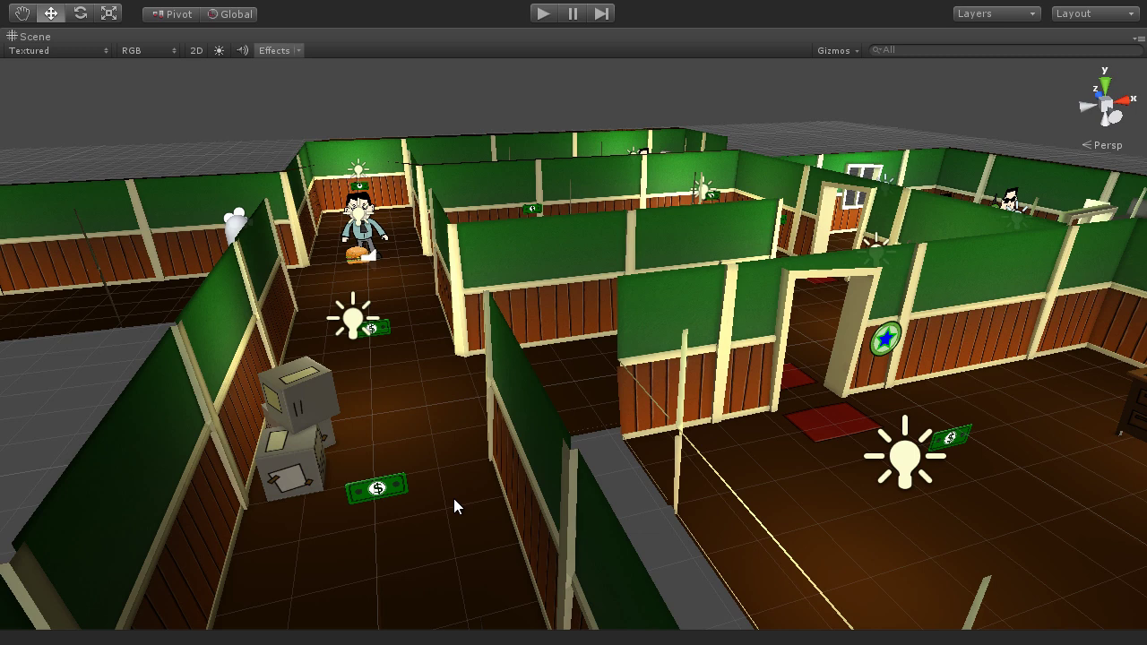
{"action": "left_click_drag", "start_coordinate": [521, 491], "coordinate": [428, 464], "text": "alt"}
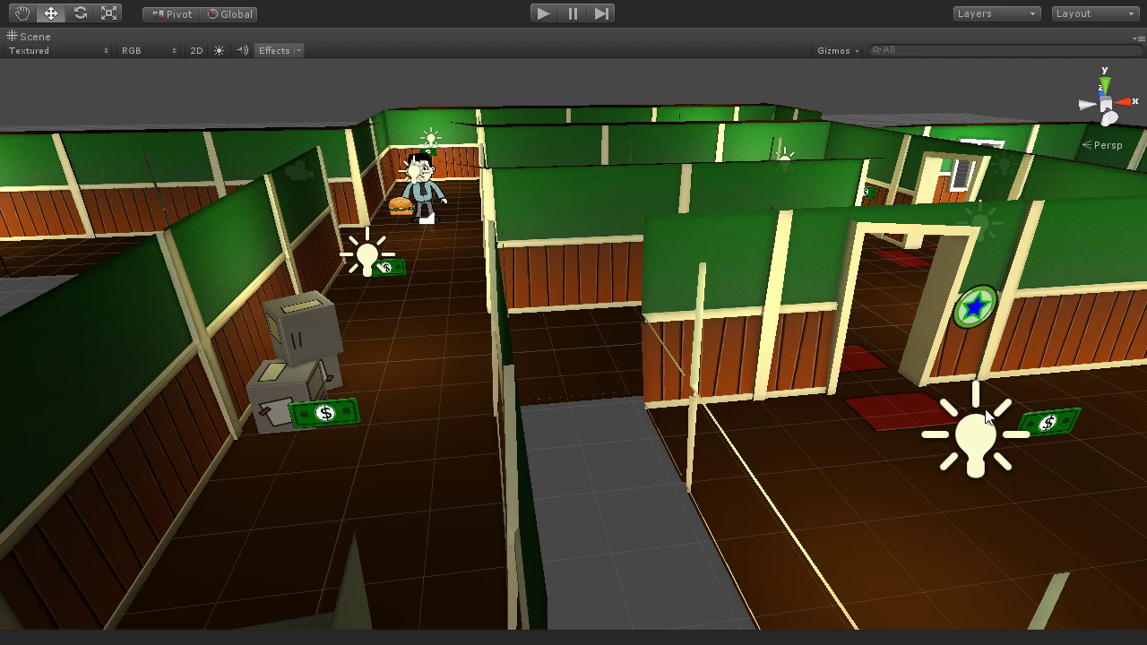
{"action": "scroll", "coordinate": [557, 328], "scroll_direction": "down", "scroll_amount": 3}
{"action": "left_click_drag", "start_coordinate": [557, 333], "coordinate": [669, 302], "text": "alt"}
{"action": "middle_click_drag", "start_coordinate": [681, 445], "coordinate": [691, 389]}
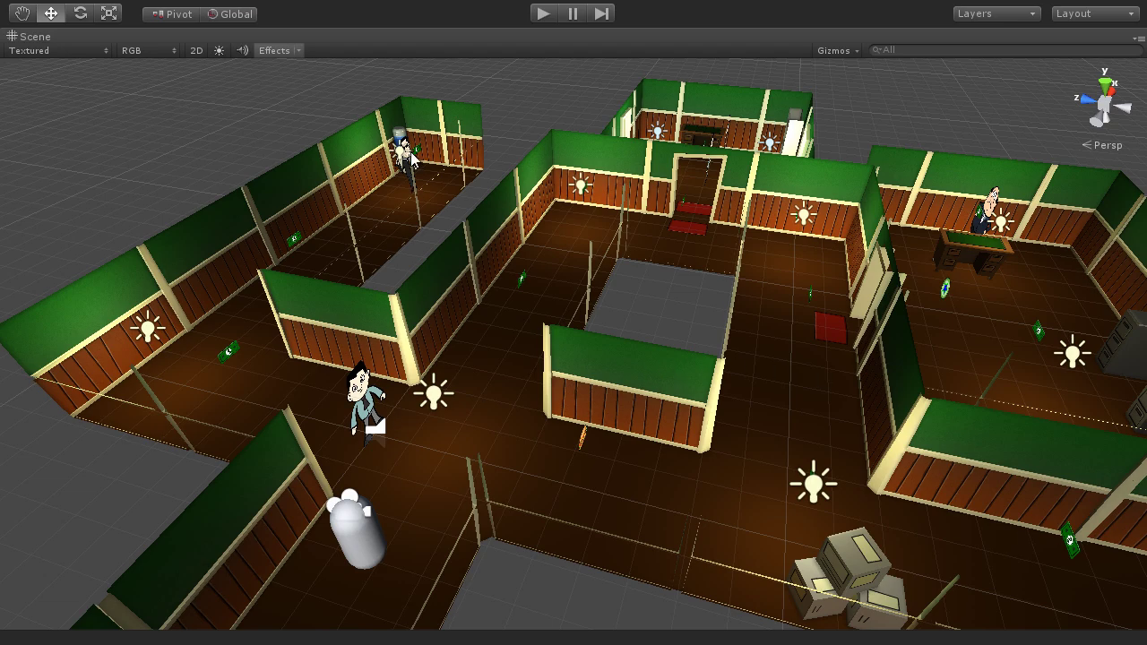
- Inspect the area around the player capsule and nearest enemy, plus the enemies placed in the far rooms
{"action": "left_click_drag", "start_coordinate": [640, 376], "coordinate": [687, 346], "text": "alt"}
{"action": "scroll", "coordinate": [620, 393], "scroll_direction": "up", "scroll_amount": 4}
{"action": "middle_click_drag", "start_coordinate": [448, 484], "coordinate": [546, 412]}
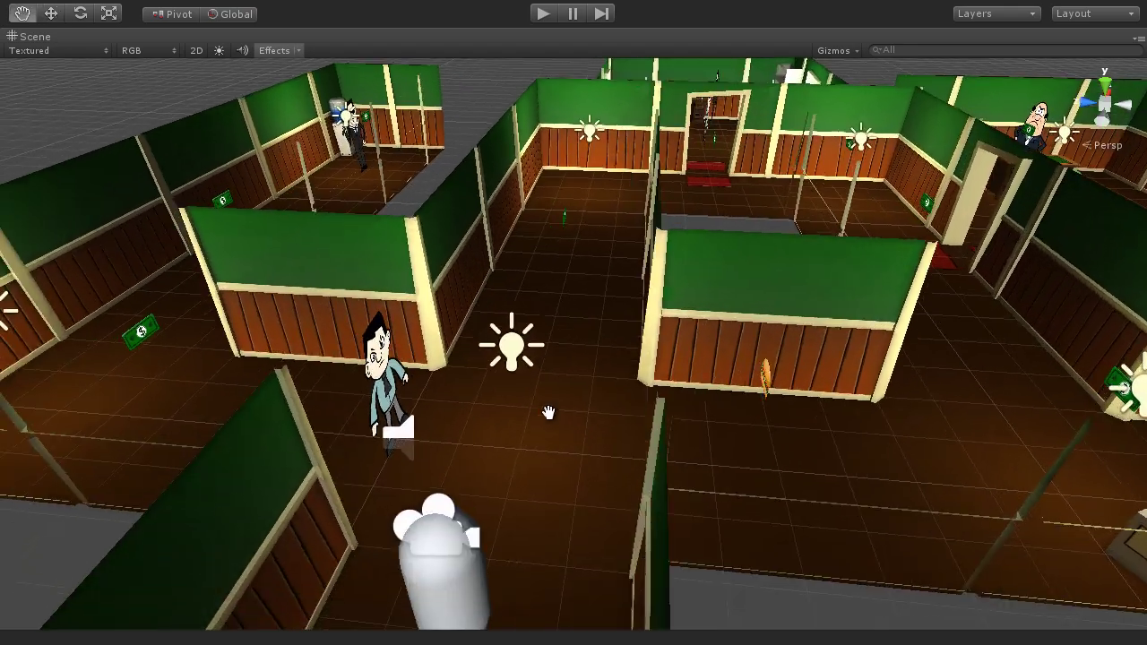
{"action": "left_click_drag", "start_coordinate": [546, 412], "coordinate": [376, 334], "text": "alt"}
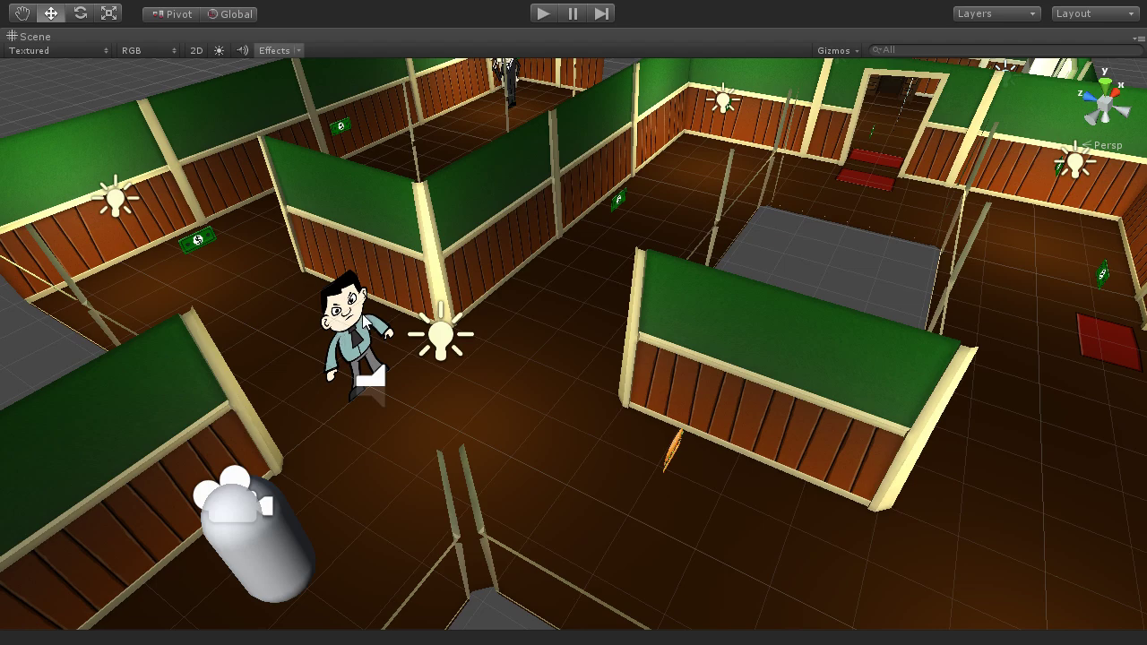
{"action": "key", "text": "alt"}
{"action": "middle_click_drag", "start_coordinate": [756, 277], "coordinate": [704, 473], "text": "alt"}
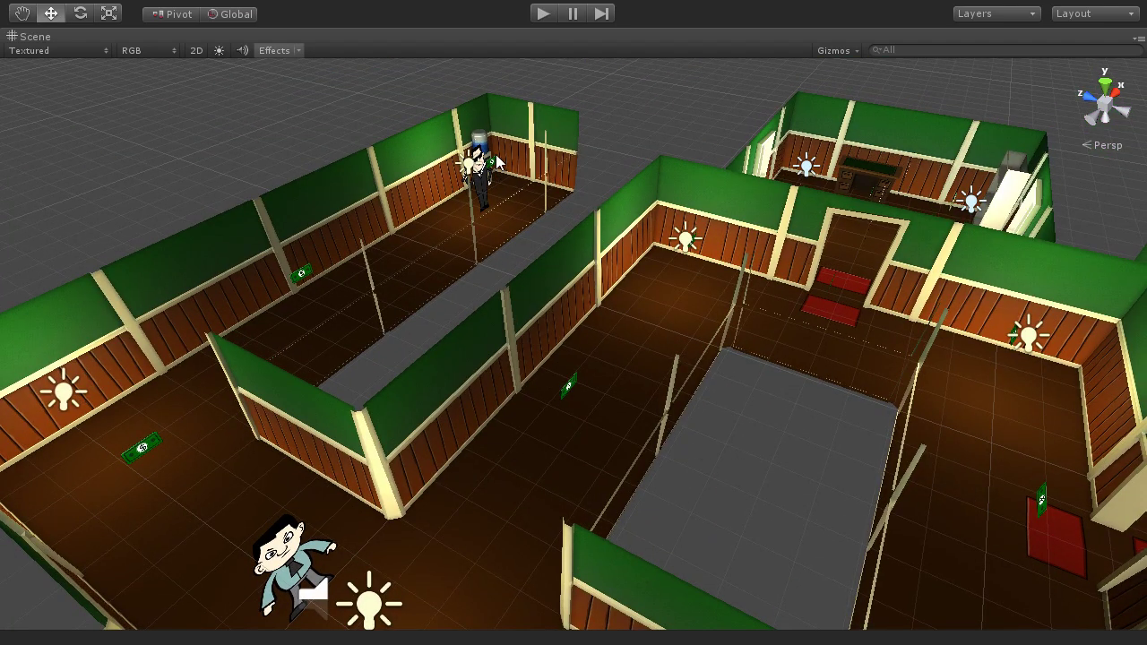
{"action": "left_click_drag", "start_coordinate": [509, 268], "coordinate": [720, 213], "text": "alt"}
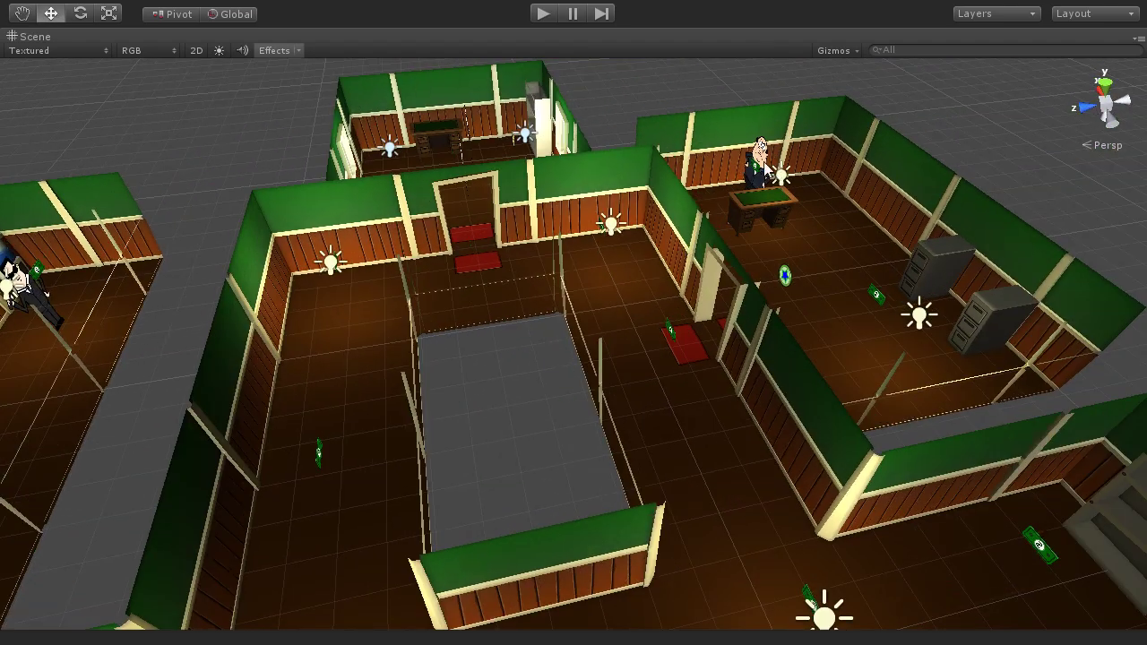
{"action": "left_click_drag", "start_coordinate": [778, 166], "coordinate": [505, 238], "text": "alt"}
{"action": "scroll", "coordinate": [519, 292], "scroll_direction": "down", "scroll_amount": 2}
{"action": "left_click_drag", "start_coordinate": [571, 335], "coordinate": [493, 453], "text": "alt"}
{"action": "middle_click_drag", "start_coordinate": [597, 439], "coordinate": [695, 318], "text": "alt"}
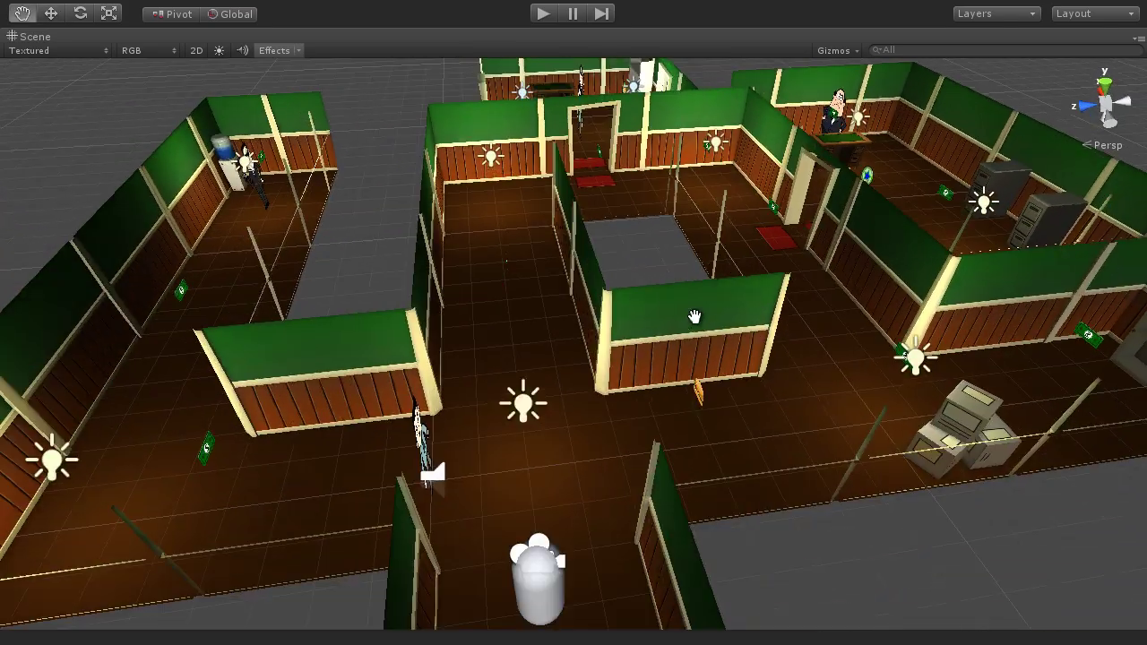
{"action": "scroll", "coordinate": [598, 369], "scroll_direction": "down", "scroll_amount": 1}
{"action": "left_click_drag", "start_coordinate": [599, 370], "coordinate": [885, 195], "text": "alt"}
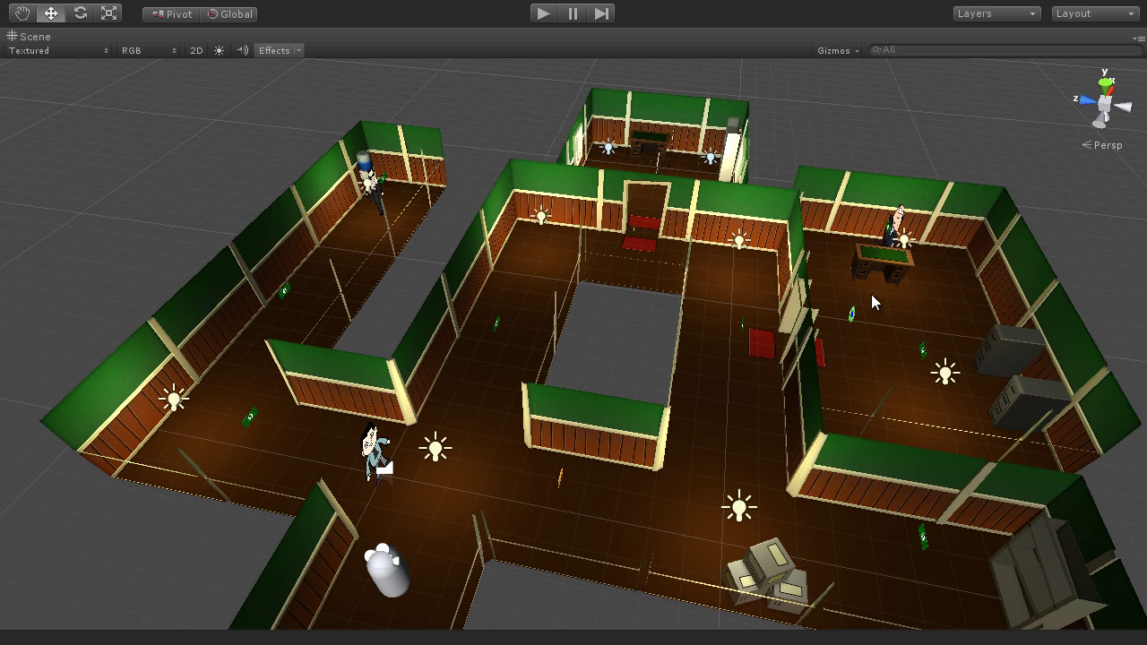
{"action": "left_click_drag", "start_coordinate": [708, 385], "coordinate": [733, 384], "text": "alt"}
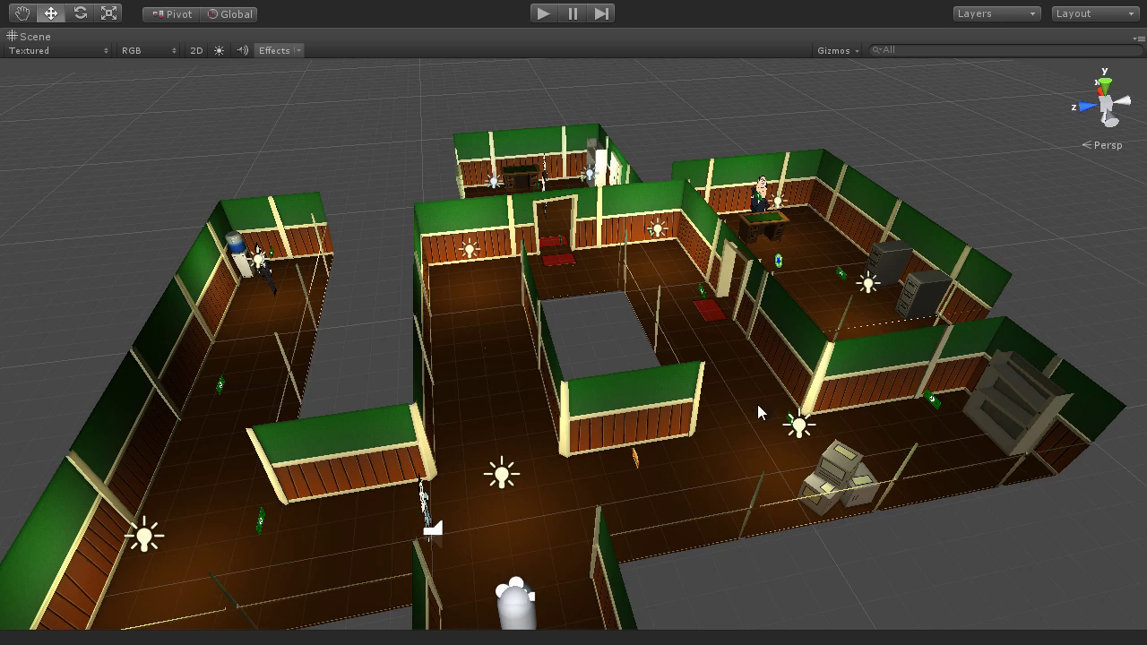
- Review the player's starting corridor and the whole level layout from above
{"action": "left_click_drag", "start_coordinate": [693, 506], "coordinate": [645, 434], "text": "alt"}
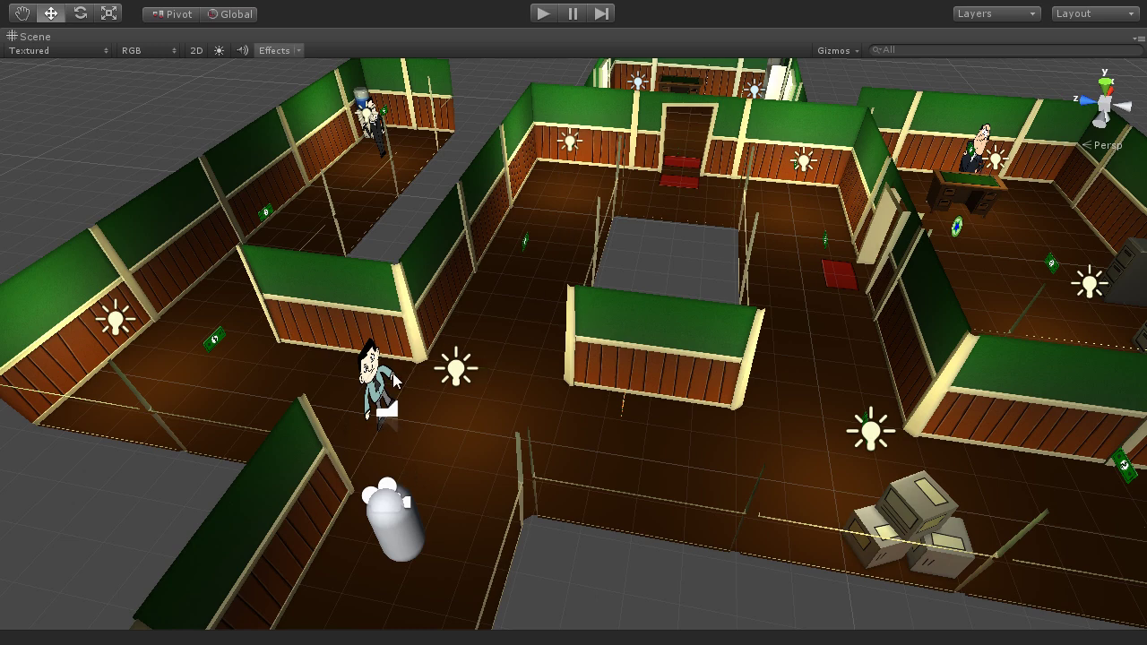
{"action": "middle_click_drag", "start_coordinate": [607, 409], "coordinate": [493, 429]}
{"action": "left_click_drag", "start_coordinate": [493, 429], "coordinate": [465, 437], "text": "alt"}
{"action": "middle_click_drag", "start_coordinate": [465, 437], "coordinate": [612, 351]}
{"action": "scroll", "coordinate": [612, 351], "scroll_direction": "up", "scroll_amount": 1}
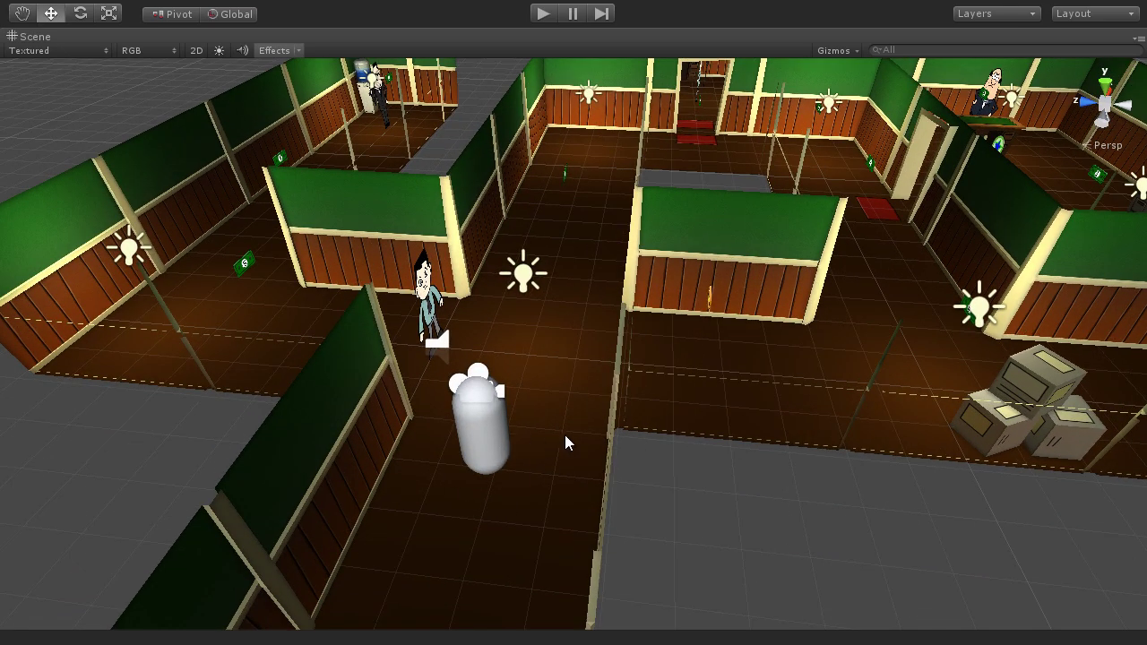
{"action": "middle_click_drag", "start_coordinate": [609, 409], "coordinate": [528, 490]}
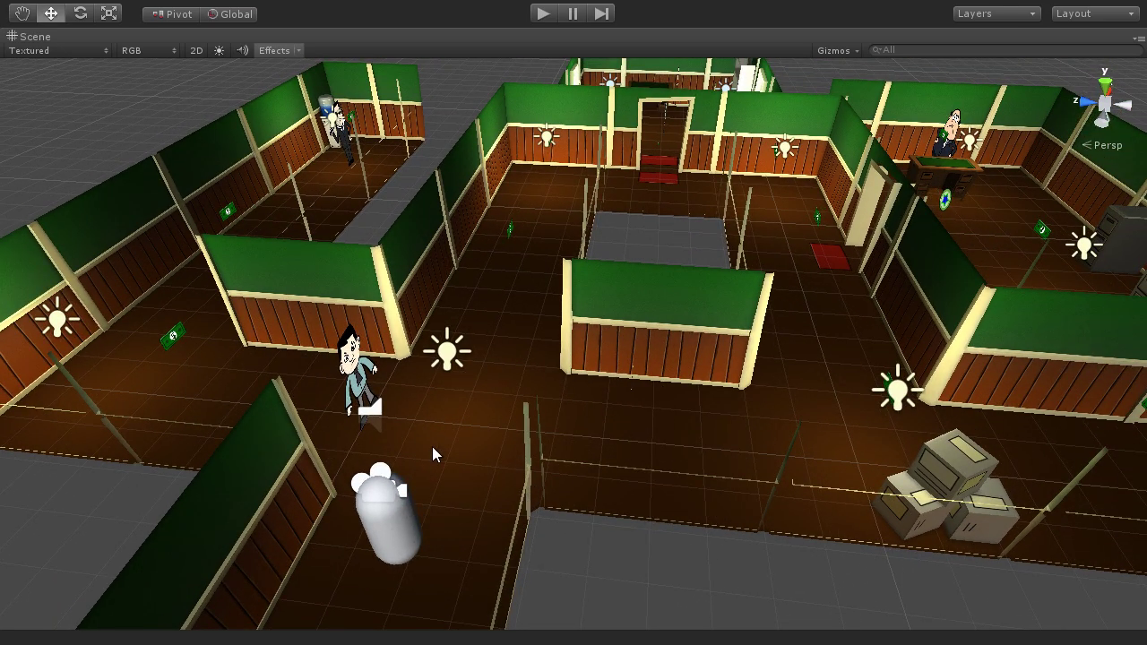
{"action": "middle_click_drag", "start_coordinate": [631, 401], "coordinate": [584, 448], "text": "alt"}
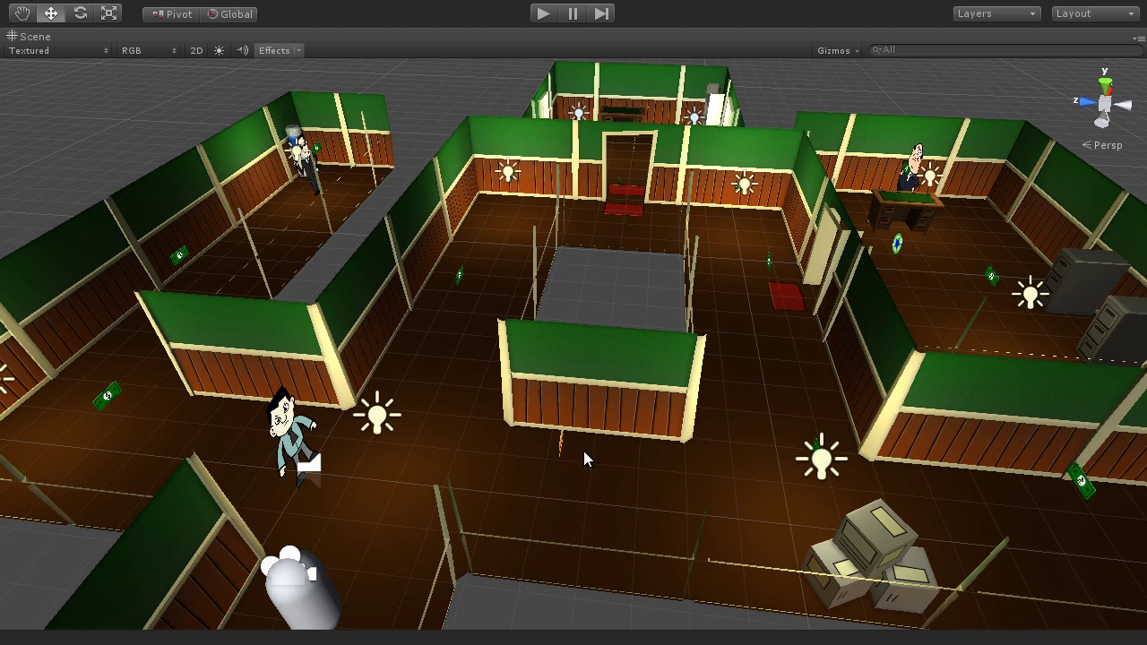
{"action": "scroll", "coordinate": [584, 451], "scroll_direction": "down", "scroll_amount": 4}
{"action": "middle_click_drag", "start_coordinate": [649, 463], "coordinate": [626, 436], "text": "alt"}
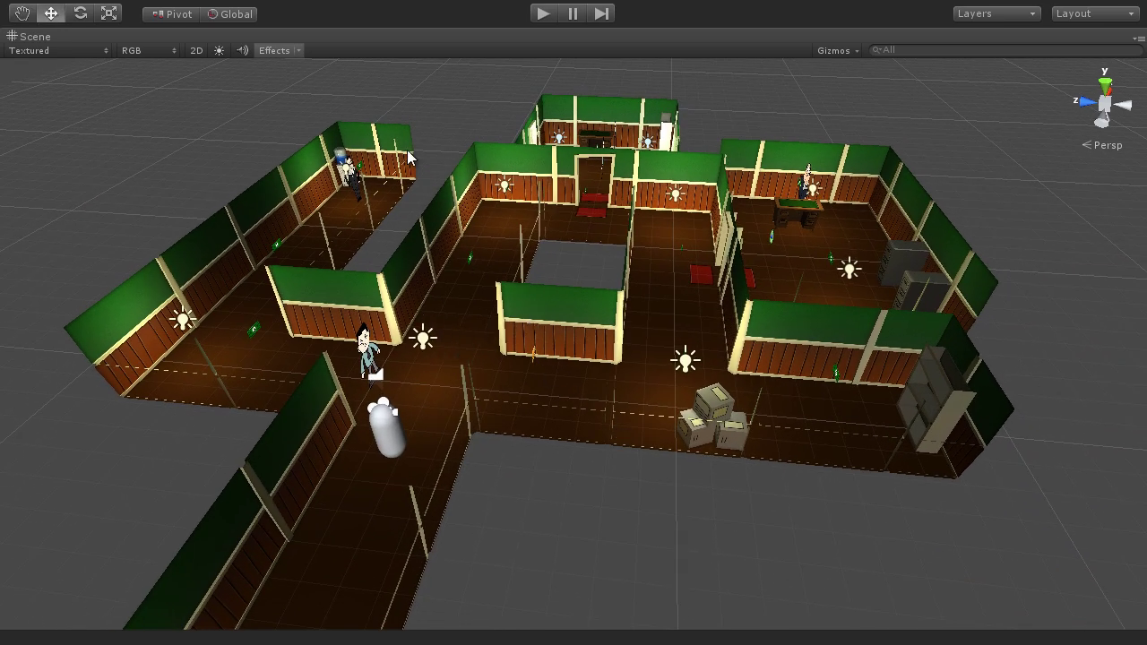
- Switch from the maximized Scene view to a maximized Game view and start play mode
{"action": "key", "text": "shift+space"}
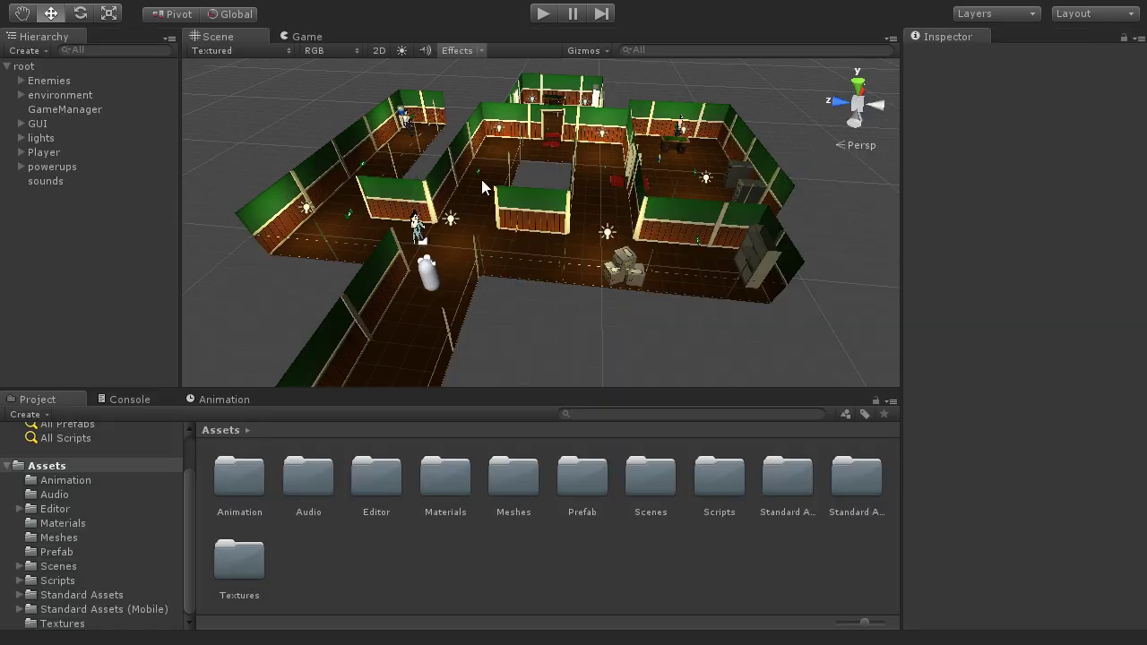
{"action": "left_click", "coordinate": [306, 38]}
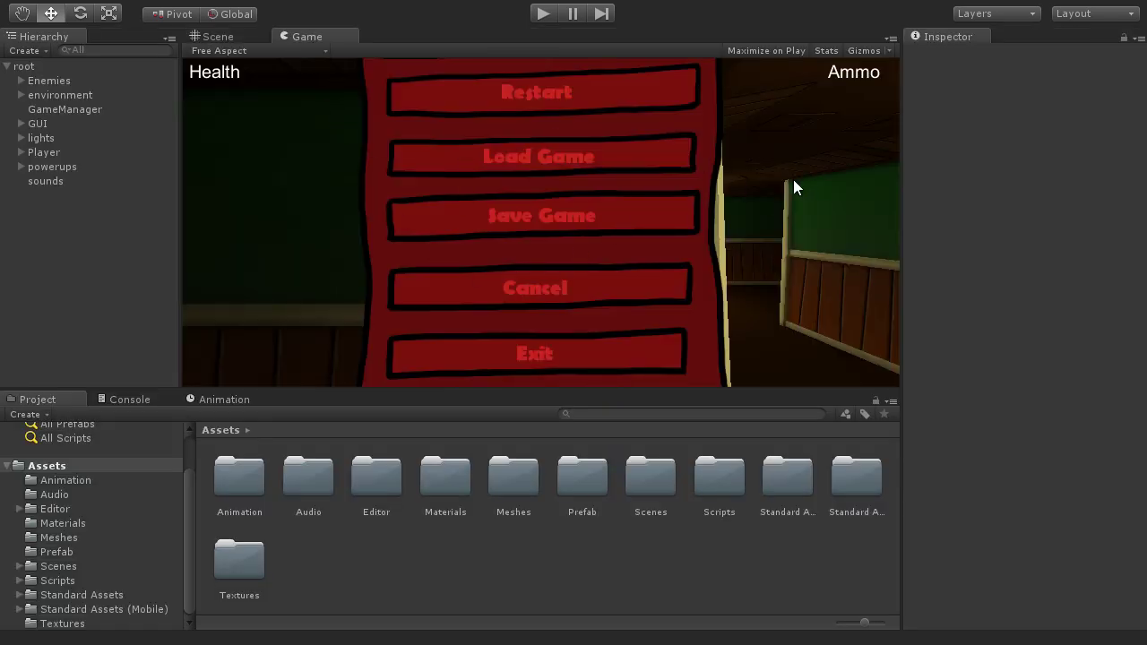
{"action": "key", "text": "shift+space"}
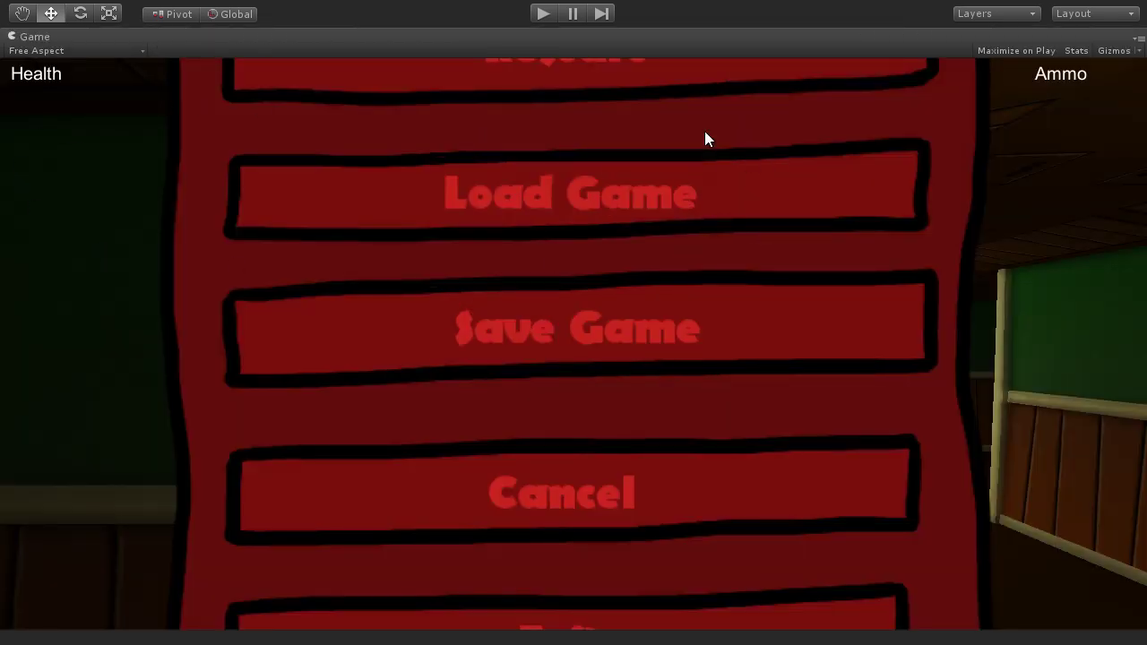
{"action": "key", "text": "shift+space"}
{"action": "key", "text": "shift+space"}
{"action": "left_click", "coordinate": [542, 16]}
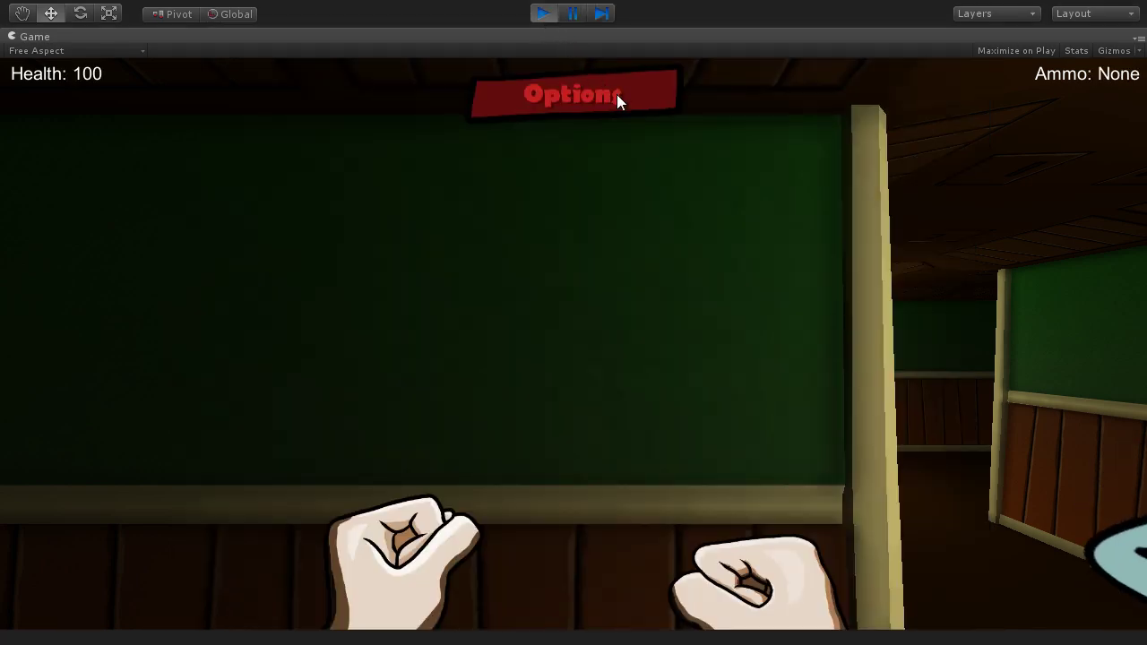
- Test the combat by backing down the corridor away from the enemy and punching him repeatedly
{"action": "key", "text": "s"}
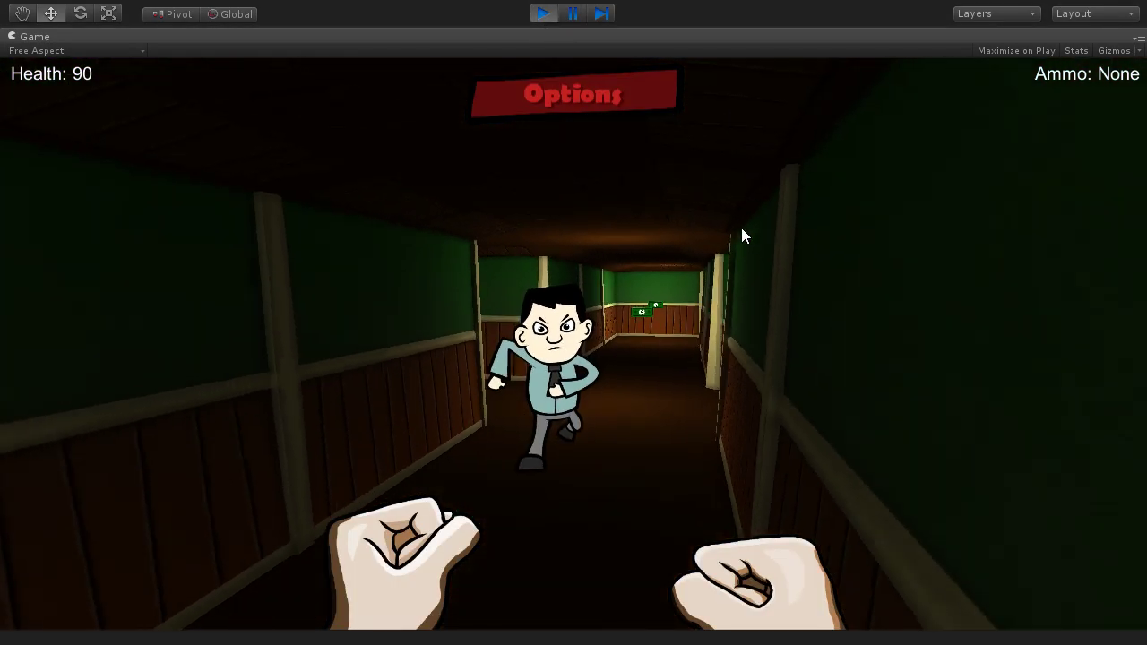
{"action": "key", "text": "s"}
{"action": "key", "text": "s"}
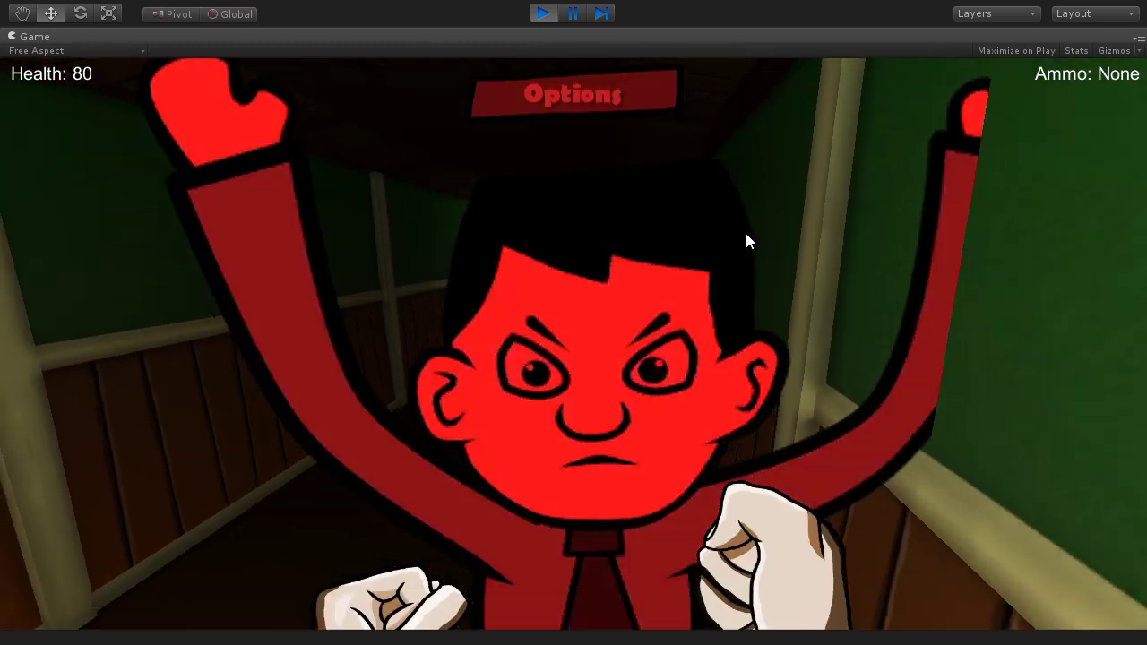
{"action": "left_click", "coordinate": [746, 235]}
{"action": "left_click", "coordinate": [747, 235]}
{"action": "left_click", "coordinate": [746, 235]}
{"action": "left_click", "coordinate": [747, 235]}
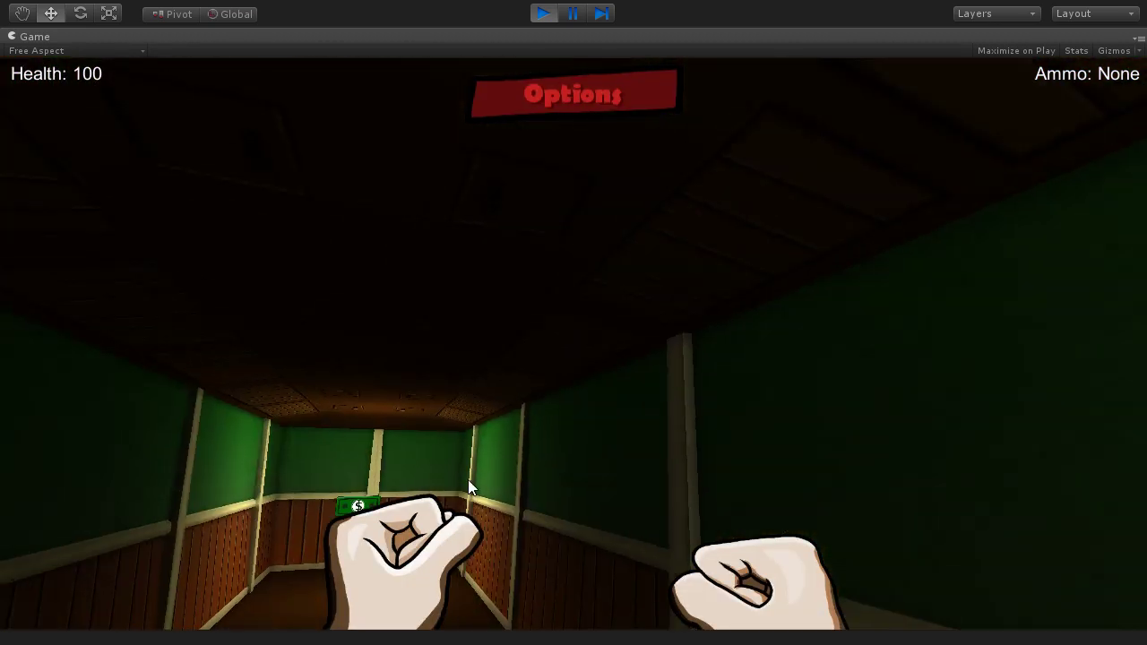
- Test the enemy's pursuit by retreating down the corridor and running forward past him to the junction
{"action": "key", "text": "w"}
{"action": "key", "text": "s"}
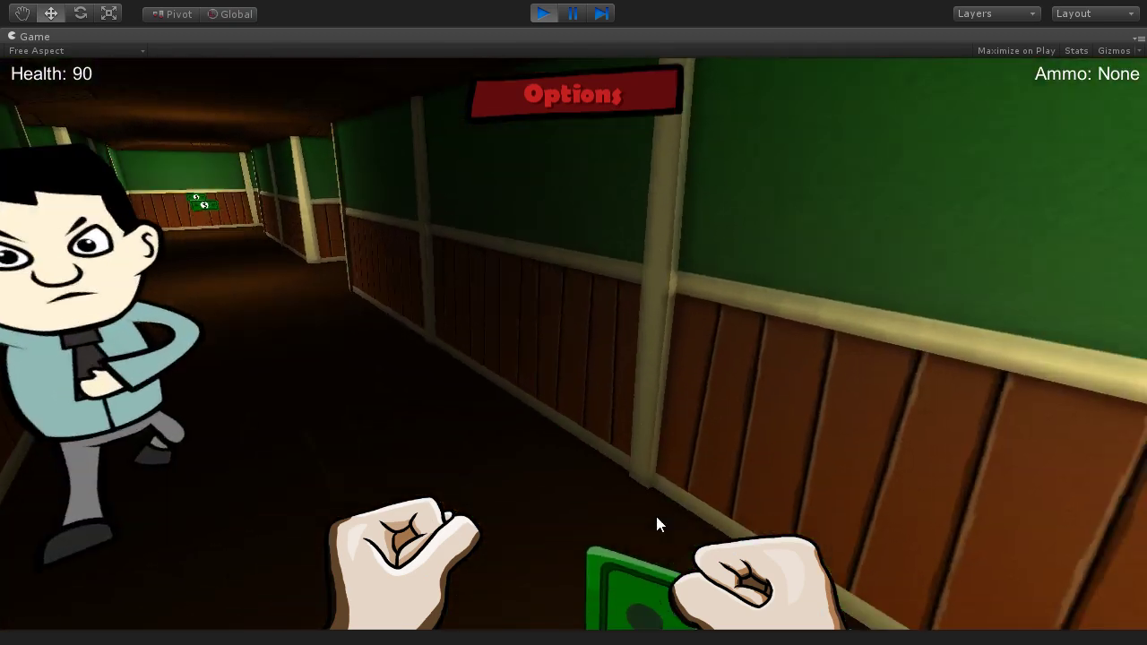
{"action": "key", "text": "s"}
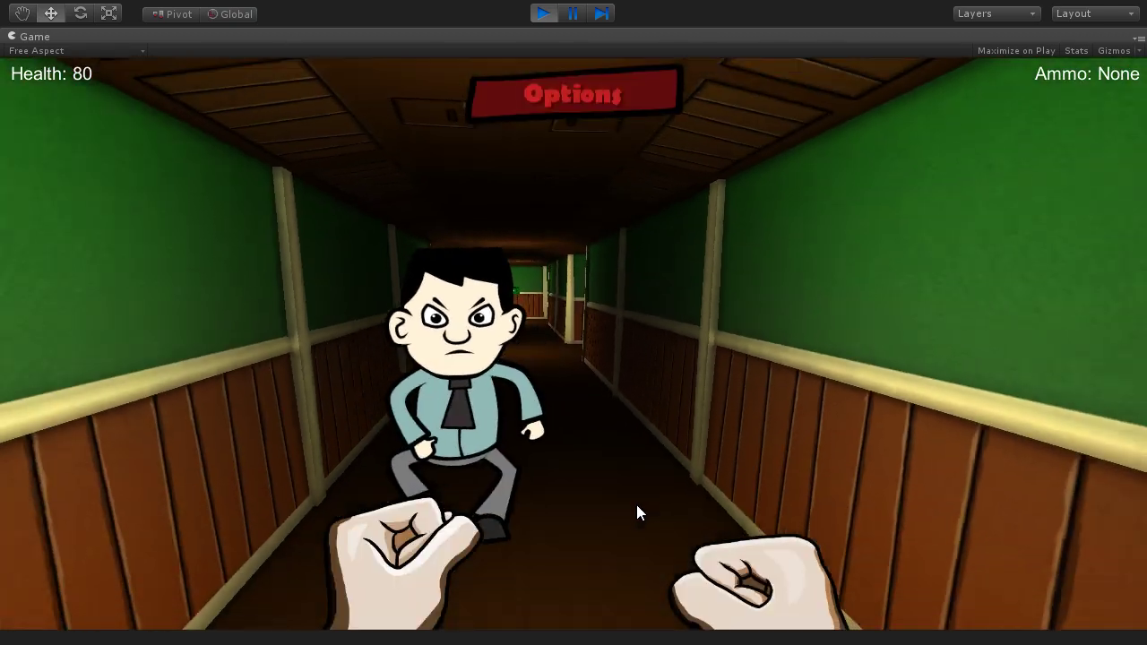
{"action": "key", "text": "w"}
{"action": "key", "text": "w"}
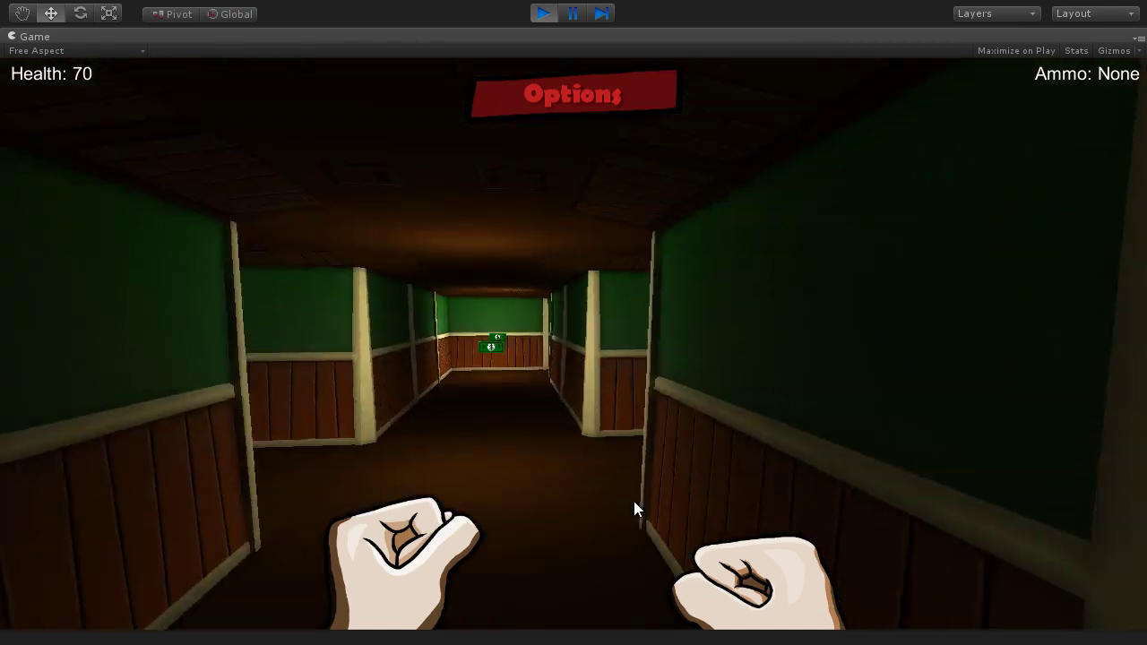
- Run down the corridor, collect the burger and gather the cash in front of the stacked boxes and shelf
{"action": "key", "text": "w"}
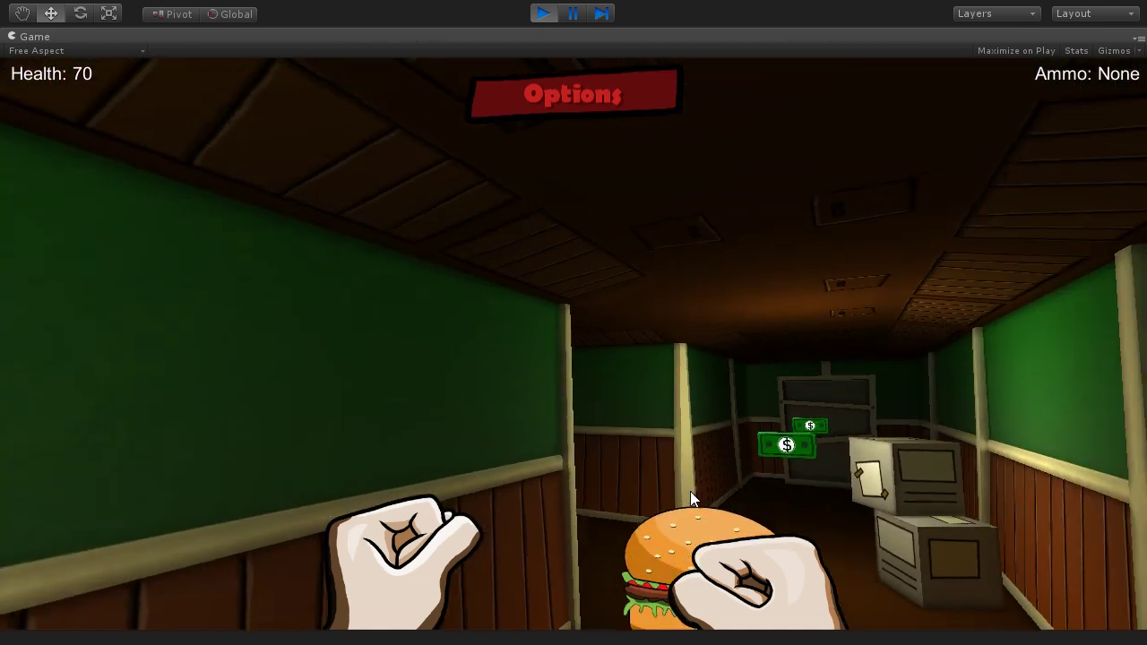
{"action": "key", "text": "w"}
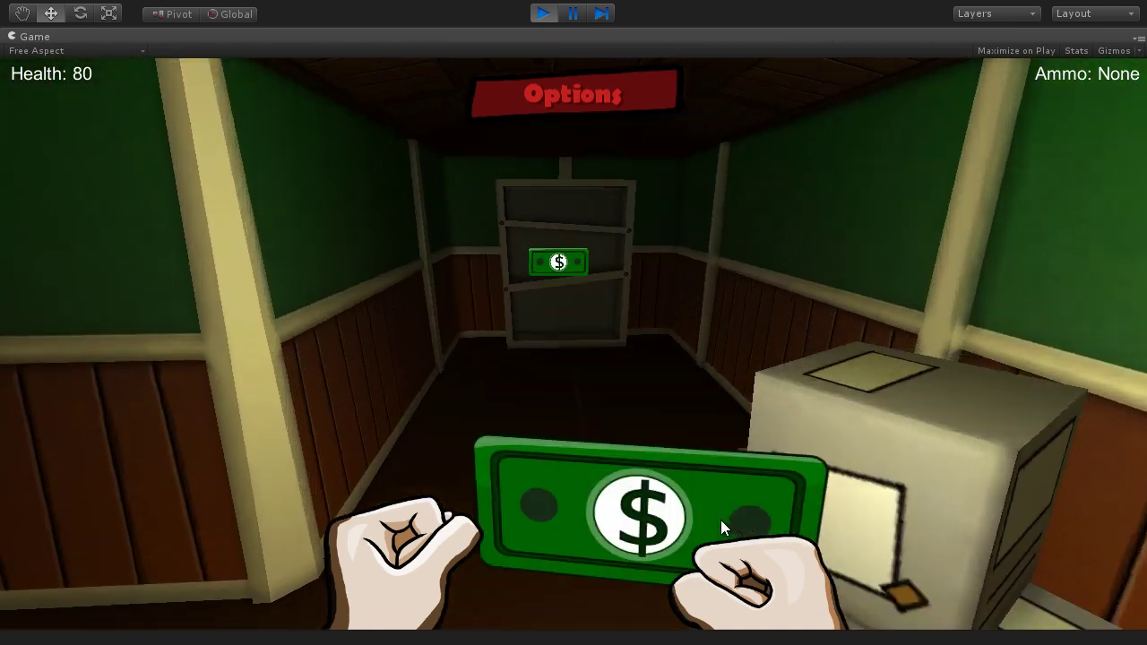
{"action": "key", "text": "w"}
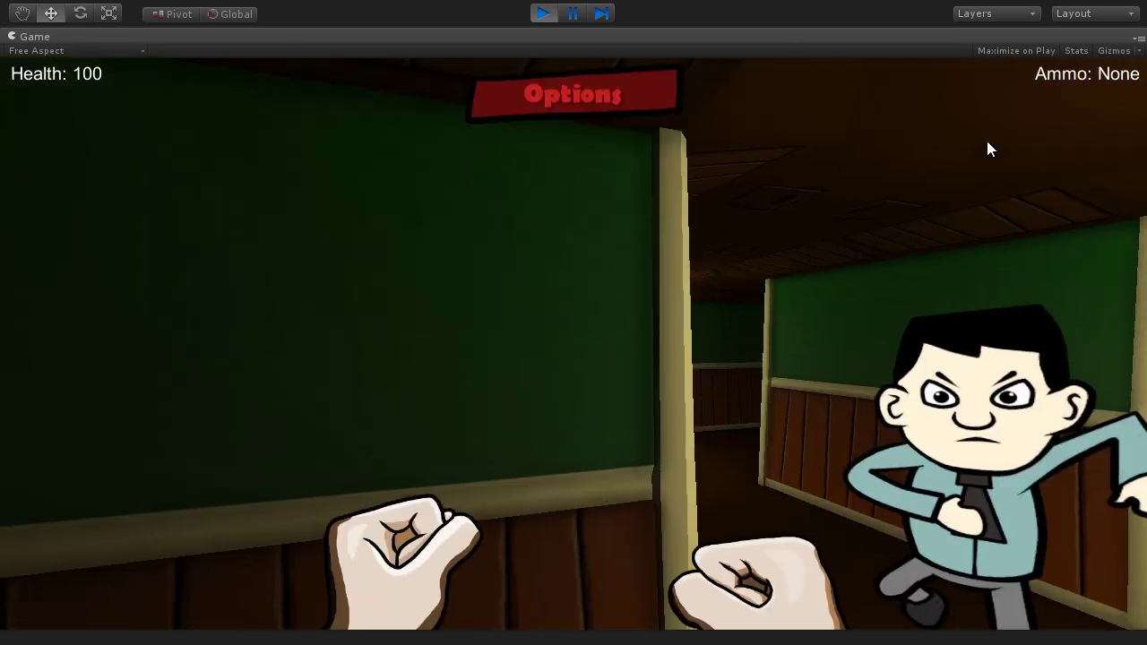
- Run past the first enemy to the burger and cash near the shelf, and enter the desk office with the pistol
{"action": "key", "text": "w"}
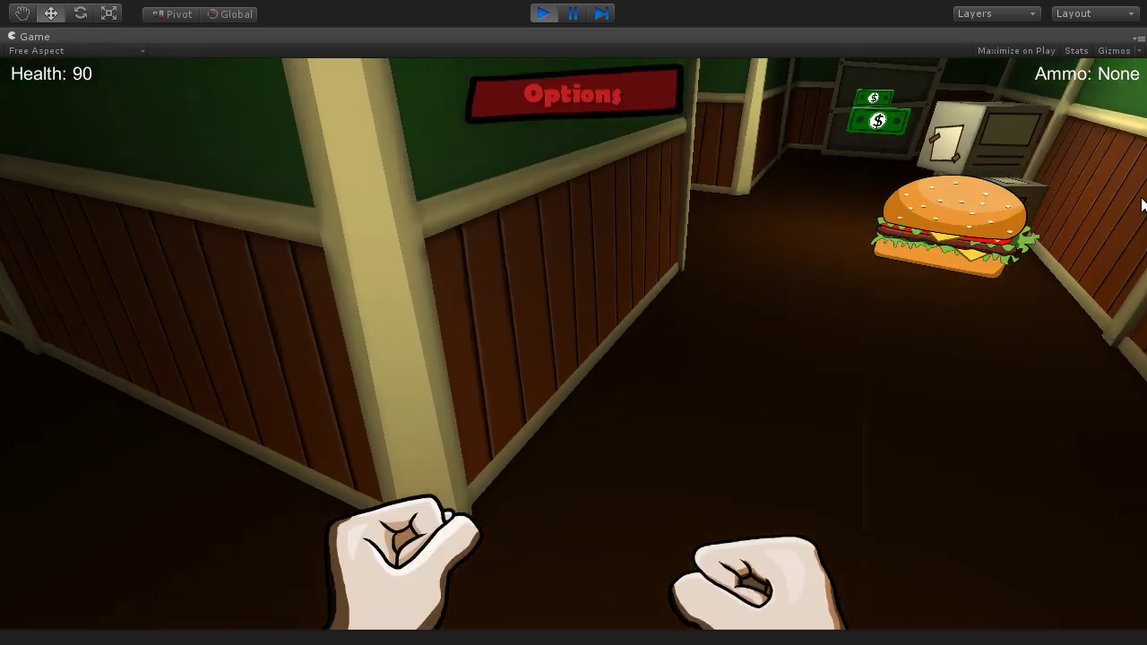
{"action": "key", "text": "w"}
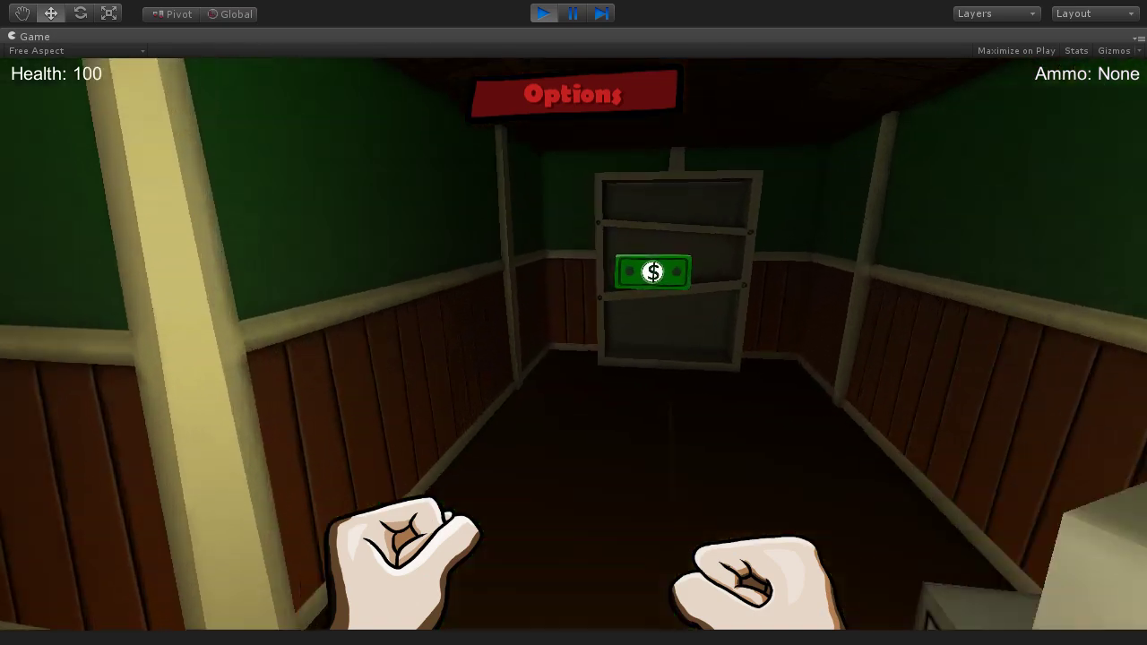
{"action": "key", "text": "w"}
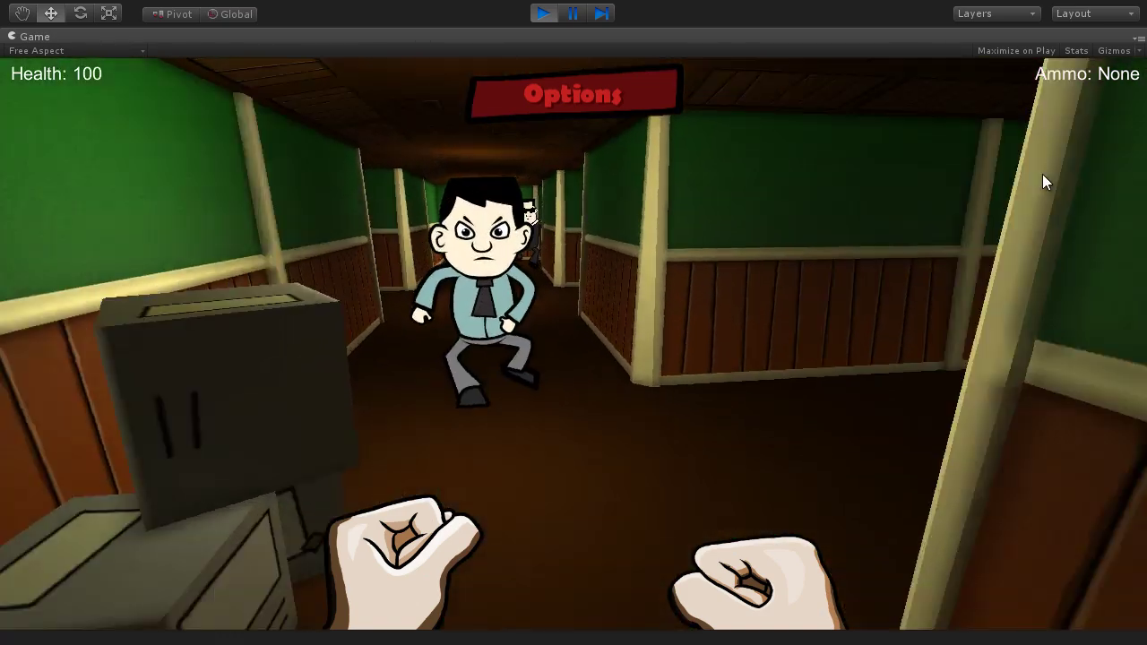
{"action": "key", "text": "w"}
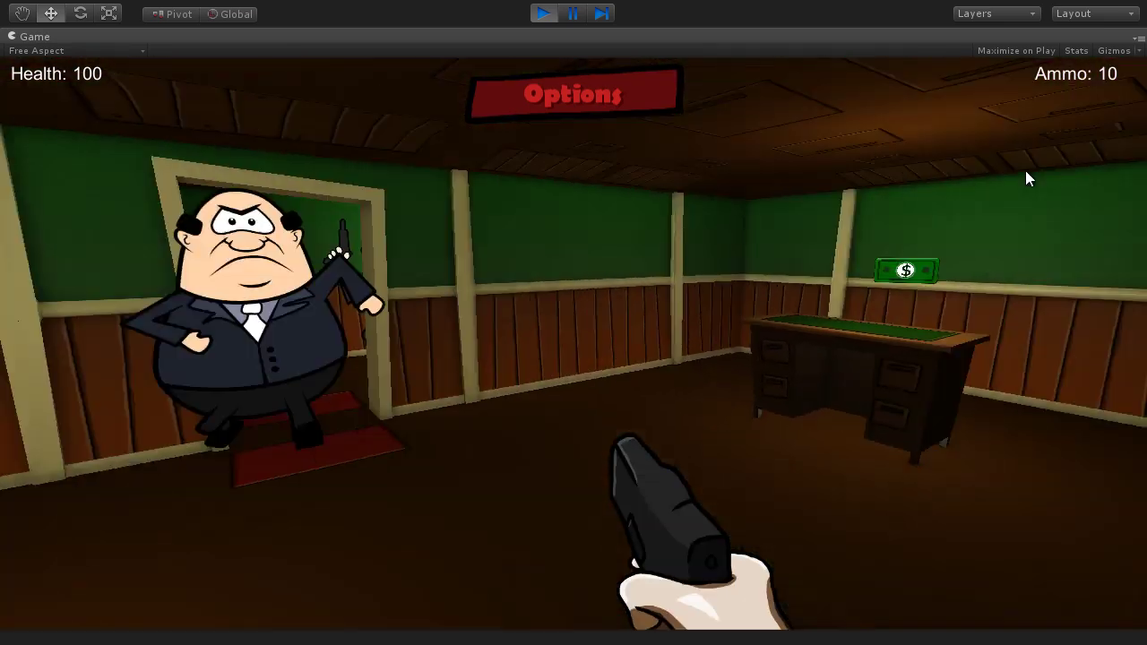
- Test the pistol by firing repeatedly at the bald enemy and the sunglasses guard coming through the office doorway
{"action": "left_click", "coordinate": [1013, 169]}
{"action": "left_click", "coordinate": [1013, 171]}
{"action": "left_click", "coordinate": [1014, 170]}
{"action": "left_click", "coordinate": [1014, 170]}
{"action": "left_click", "coordinate": [1013, 170]}
{"action": "left_click", "coordinate": [1030, 179]}
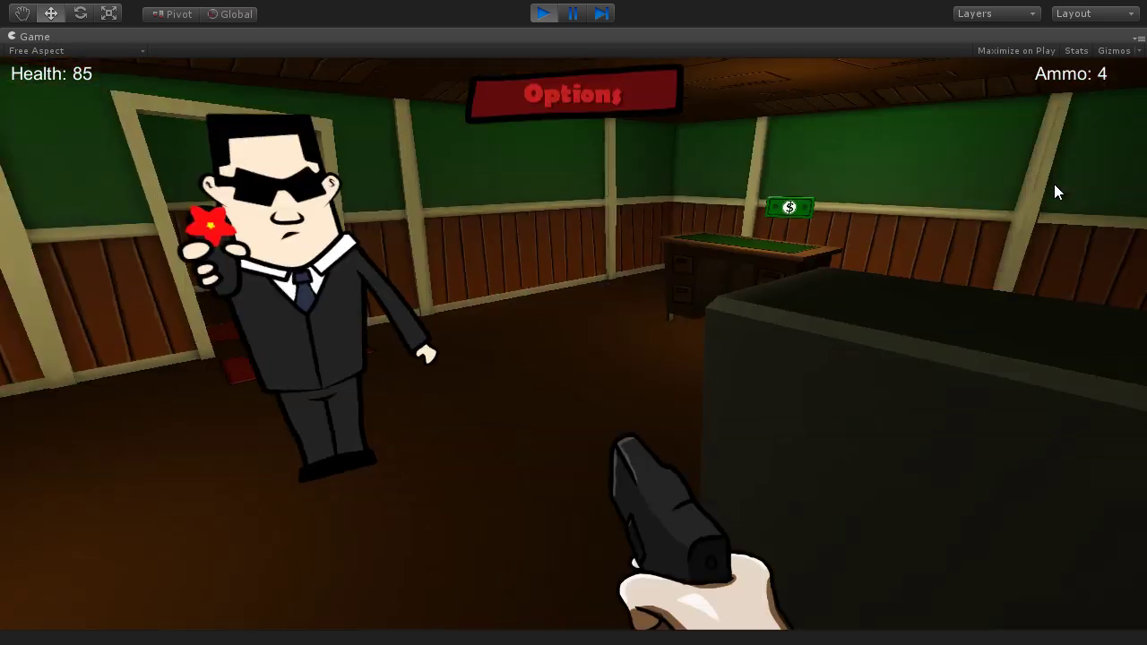
{"action": "left_click", "coordinate": [1042, 188]}
{"action": "left_click", "coordinate": [1038, 189]}
- Collect the cash floating over the office desk and turn back to the doorway
{"action": "key", "text": "w"}
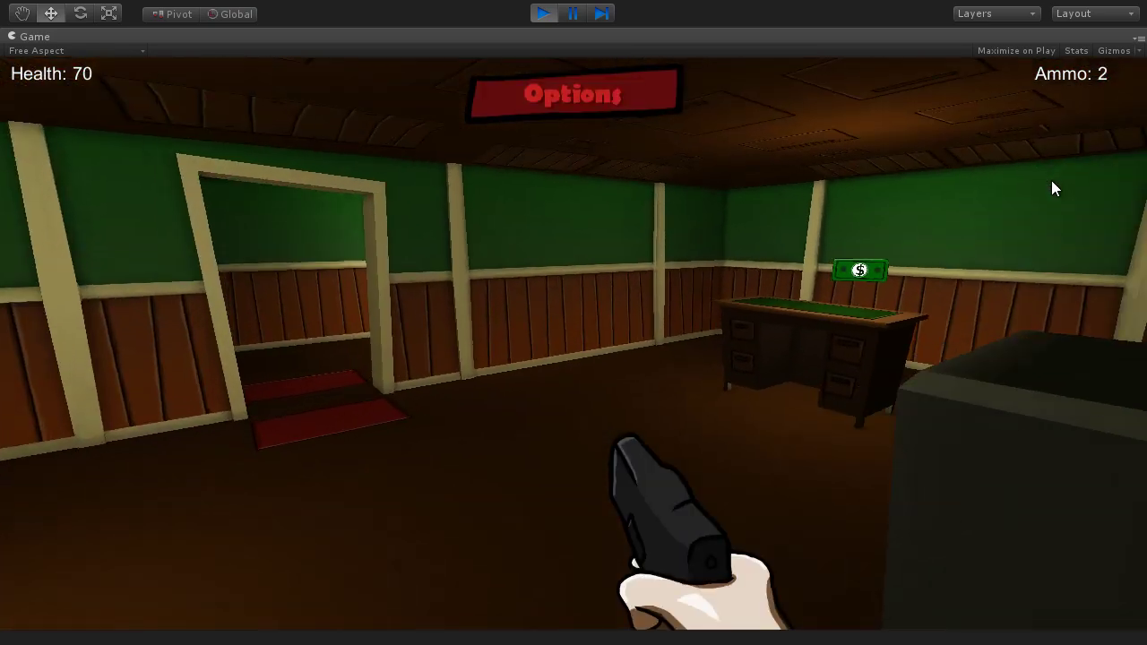
{"action": "key", "text": "s"}
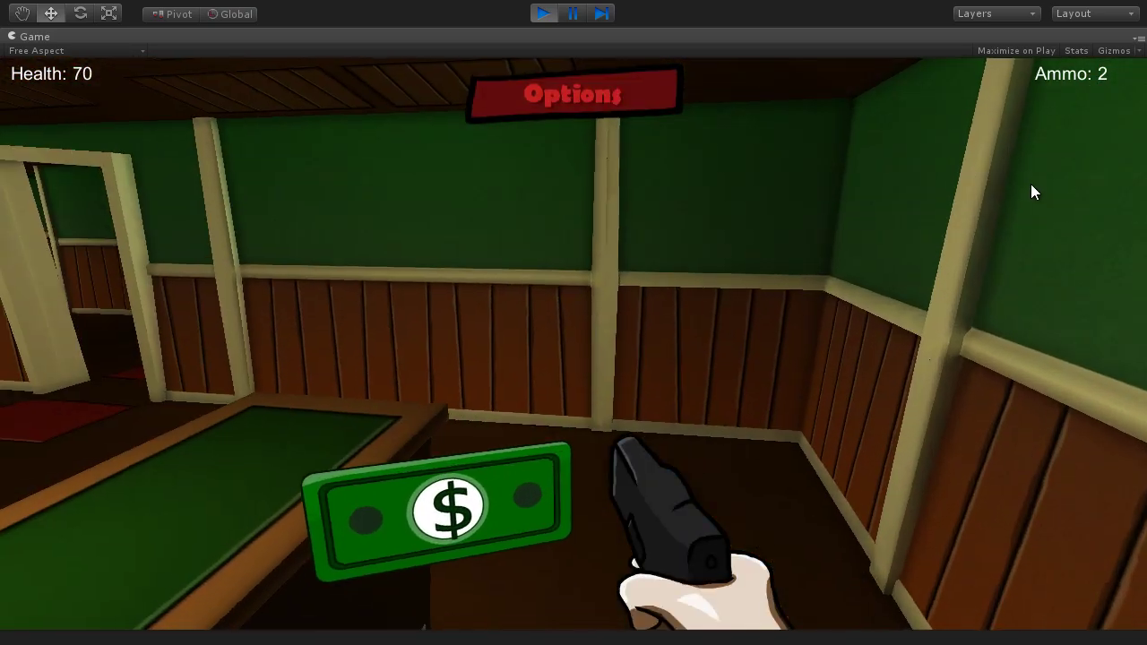
{"action": "key", "text": "w"}
{"action": "key", "text": "w"}
{"action": "key", "text": "s"}
{"action": "key", "text": "s"}
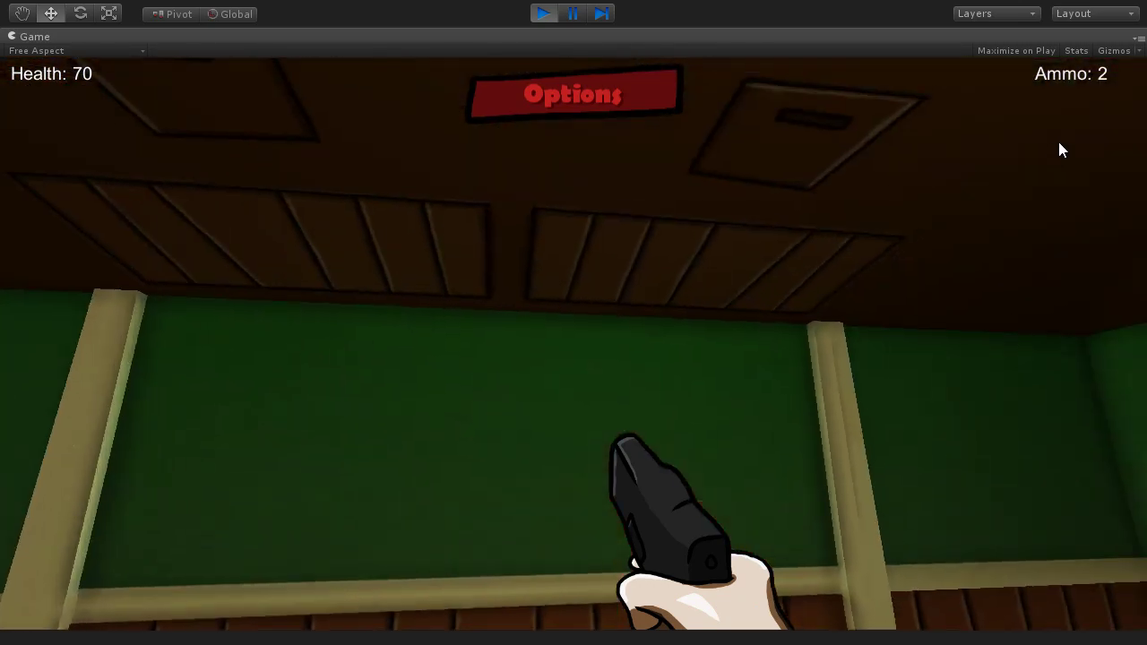
{"action": "key", "text": "w"}
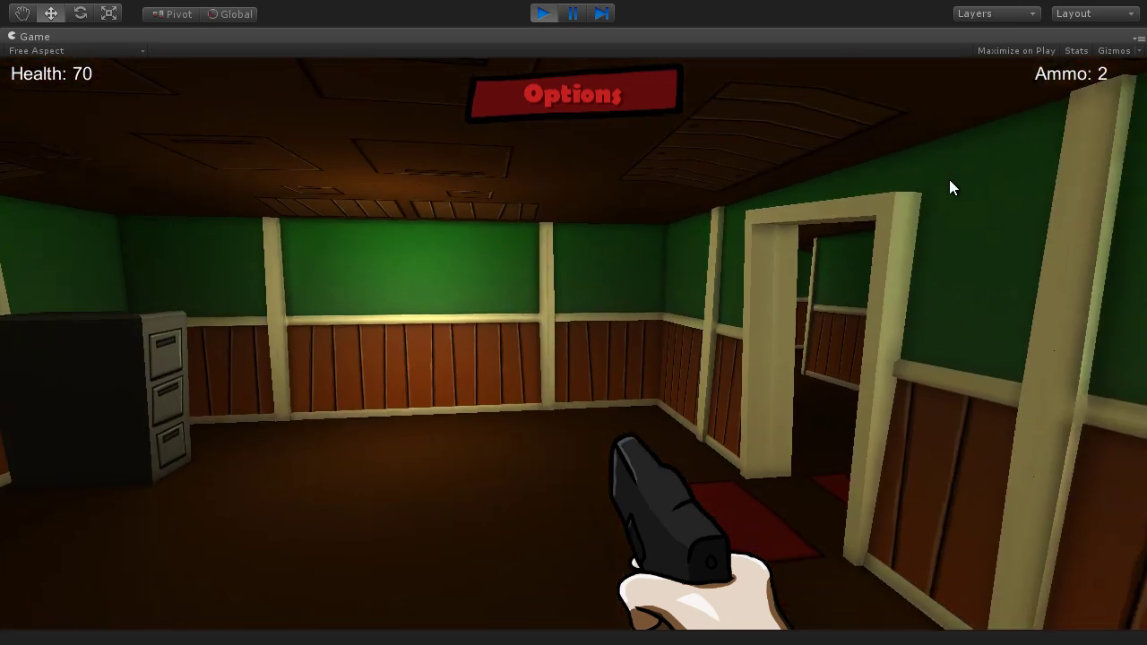
- Leave the office for the corridor cash and fire the last two rounds at the enemy in the light-blue shirt
{"action": "key", "text": "w"}
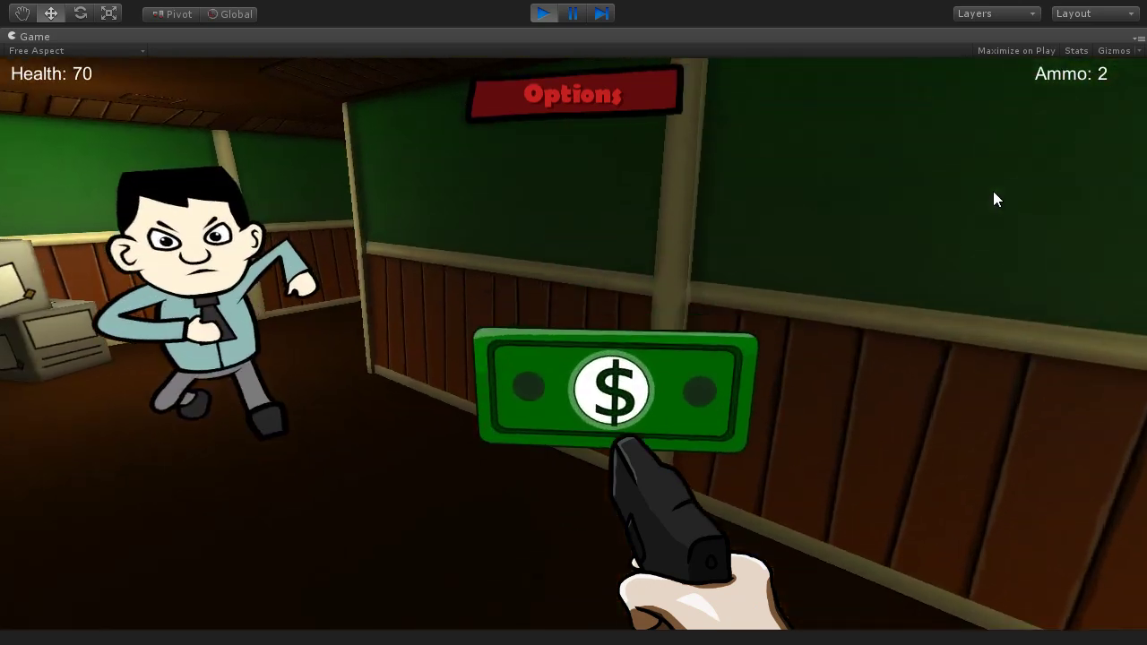
{"action": "key", "text": "w"}
{"action": "left_click", "coordinate": [927, 208]}
{"action": "left_click", "coordinate": [924, 209]}
{"action": "key", "text": "w"}
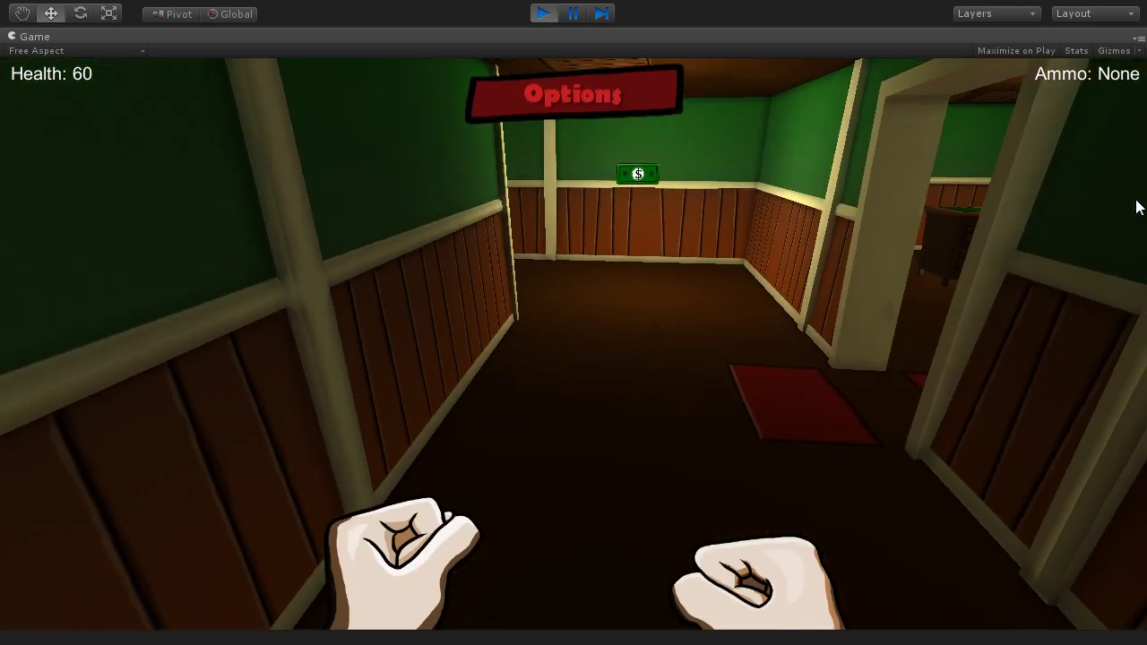
- Gather the corridor cash and enter the office with the window to collect its cash and green explosion pickup
{"action": "key", "text": "w"}
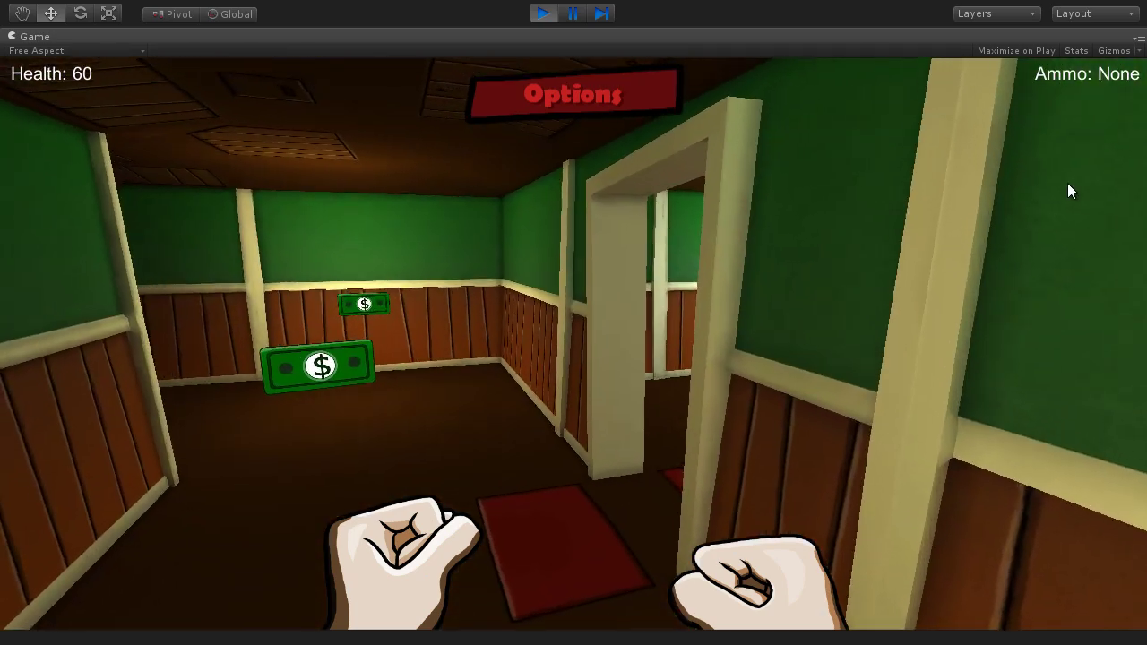
{"action": "key", "text": "w"}
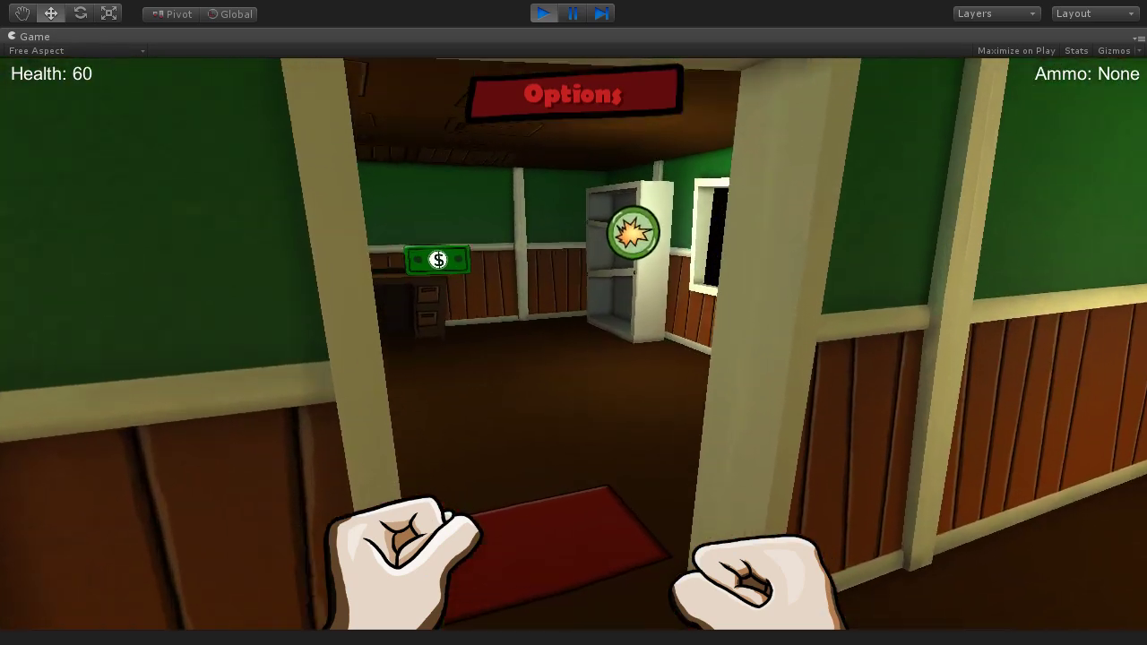
{"action": "key", "text": "w"}
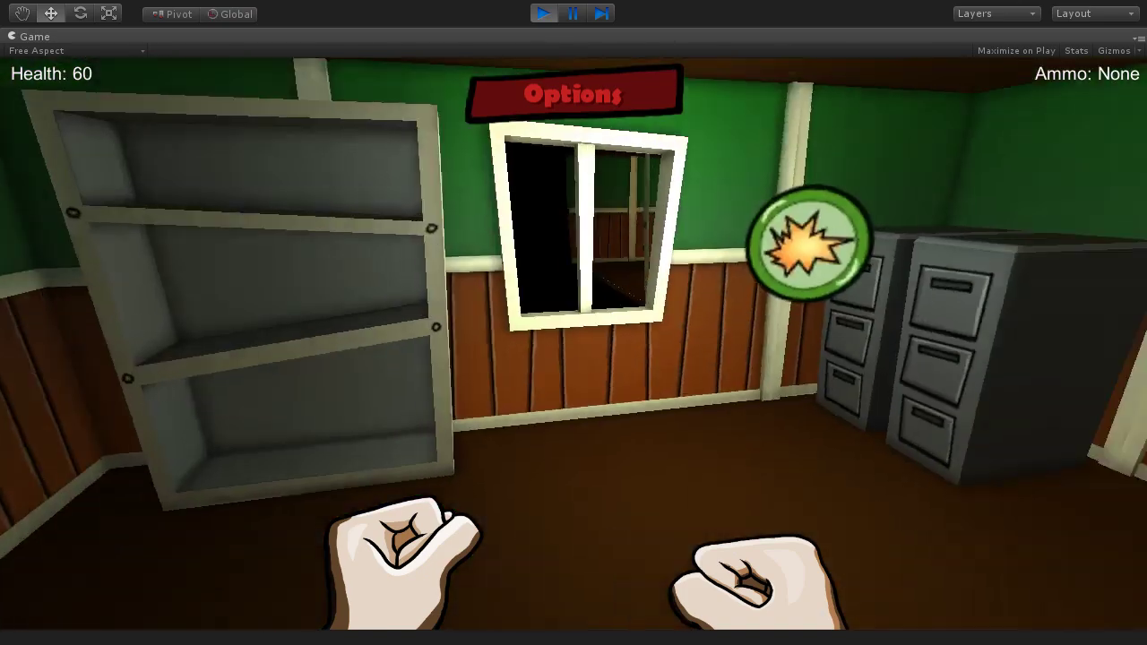
{"action": "key", "text": "w"}
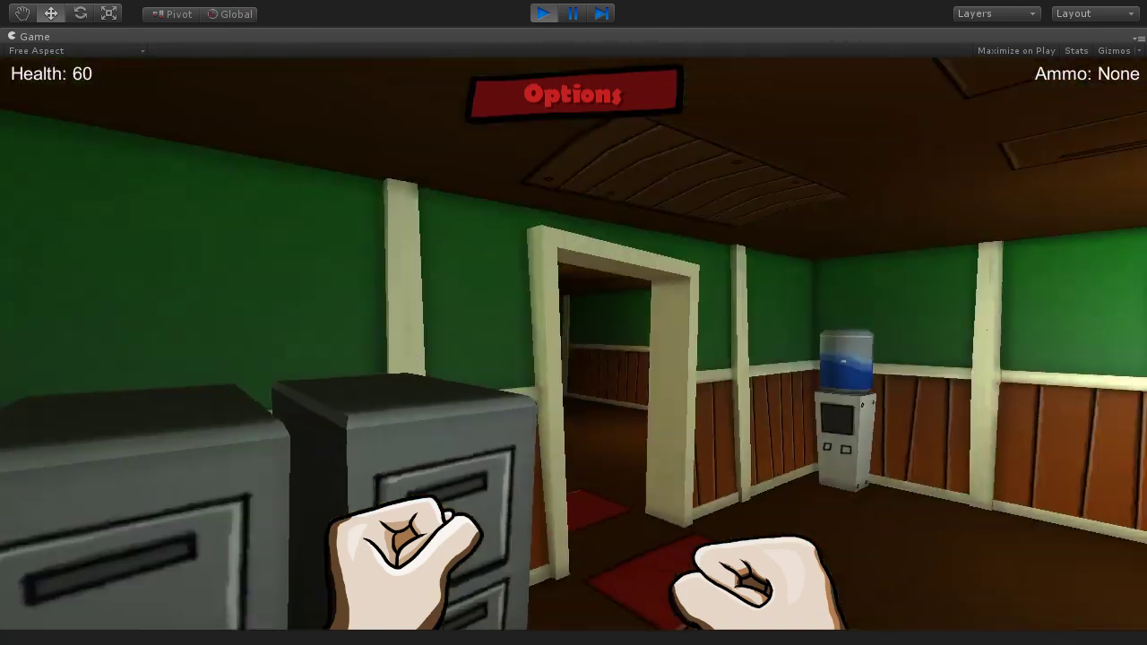
- Walk to the doorway beside the water cooler and switch from fists to the pistol
{"action": "key", "text": "w"}
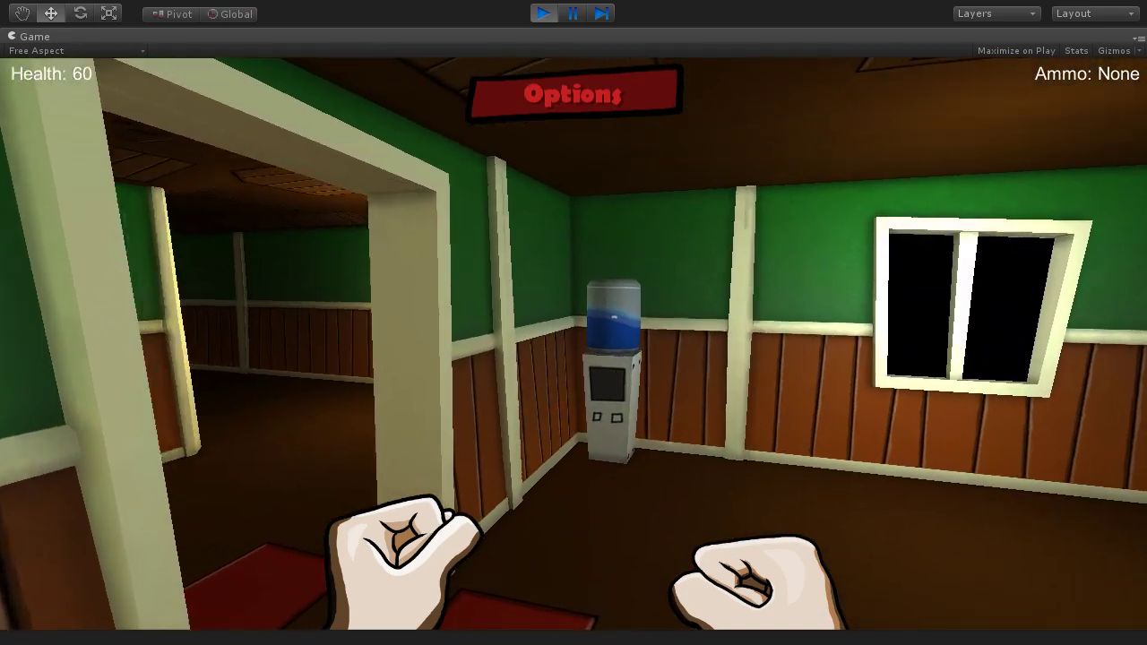
{"action": "key", "text": "w"}
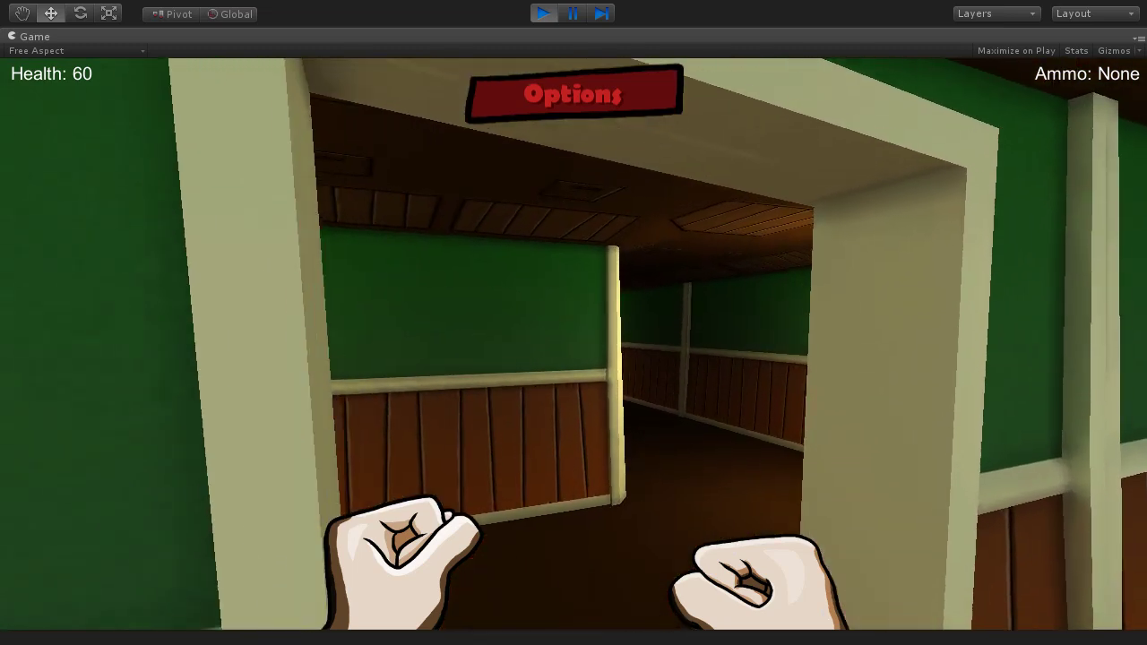
{"action": "key", "text": "2"}
{"action": "key", "text": "w"}
{"action": "key", "text": "s"}
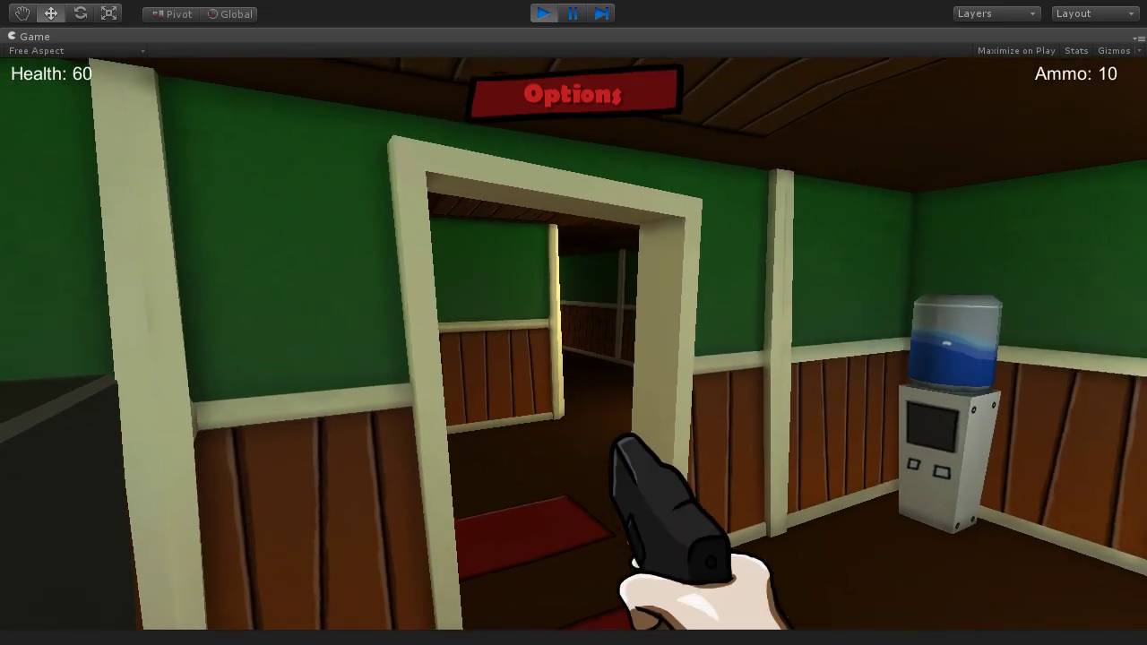
- Return to the corridor, collect the cash by the wall and shoot the approaching sunglasses guard
{"action": "key", "text": "w"}
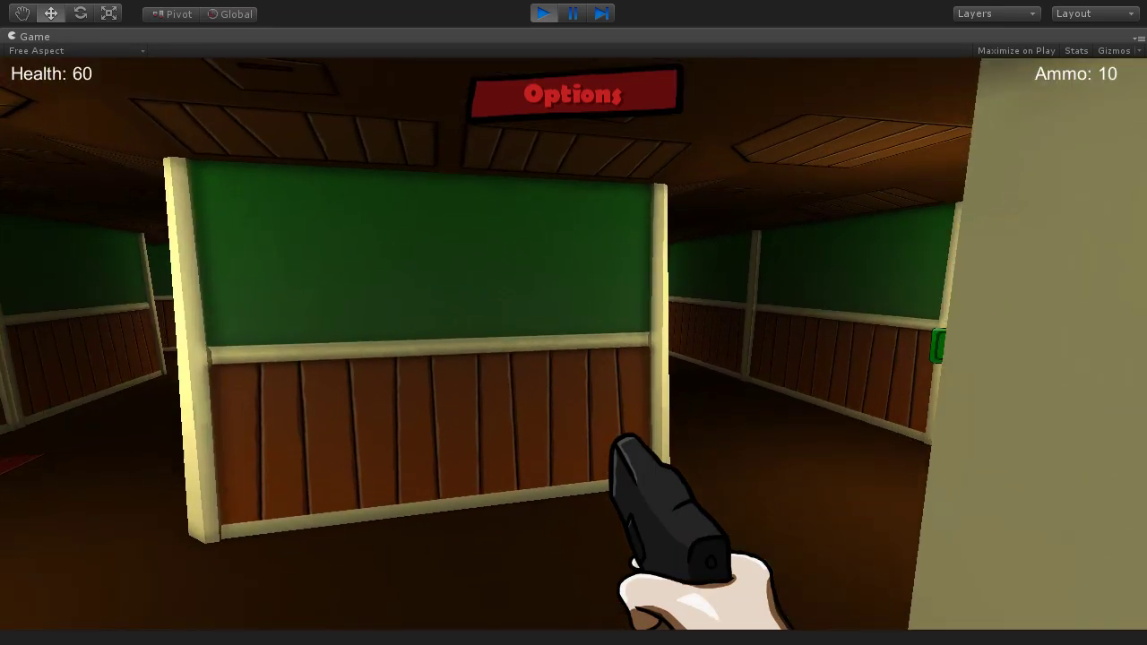
{"action": "key", "text": "w"}
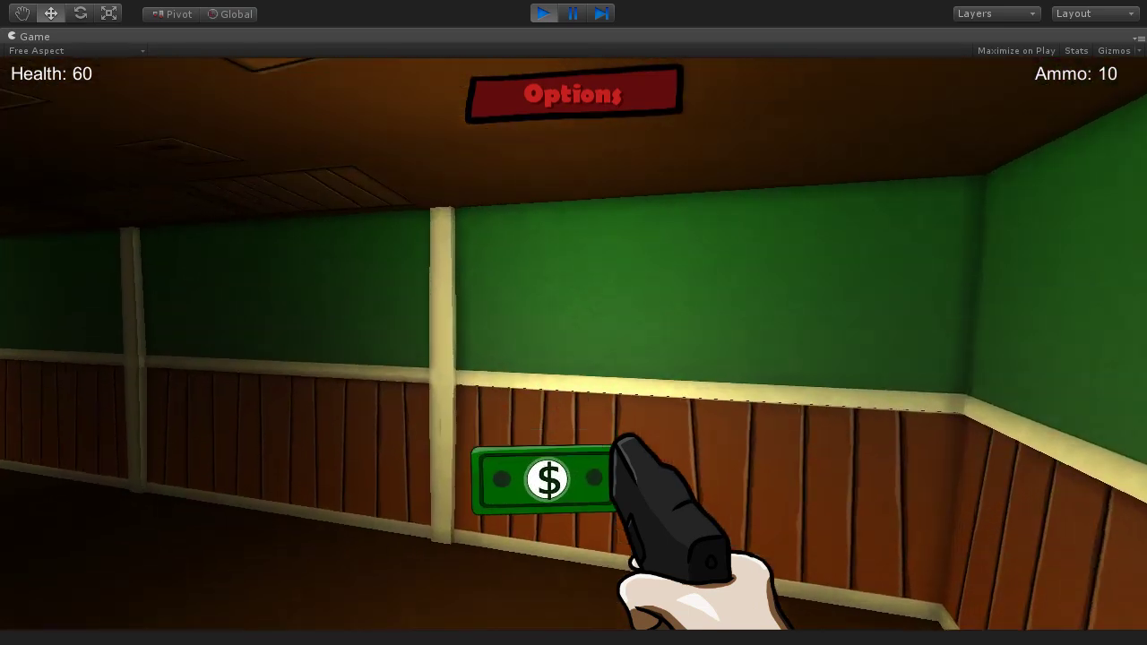
{"action": "key", "text": "w"}
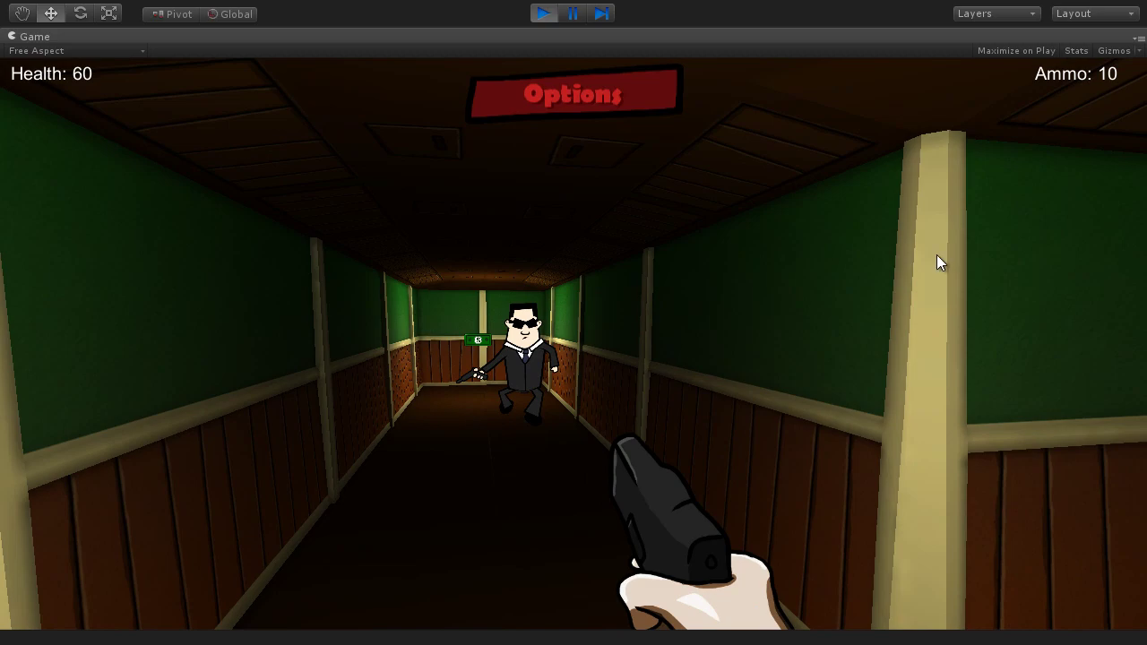
{"action": "left_click", "coordinate": [936, 255]}
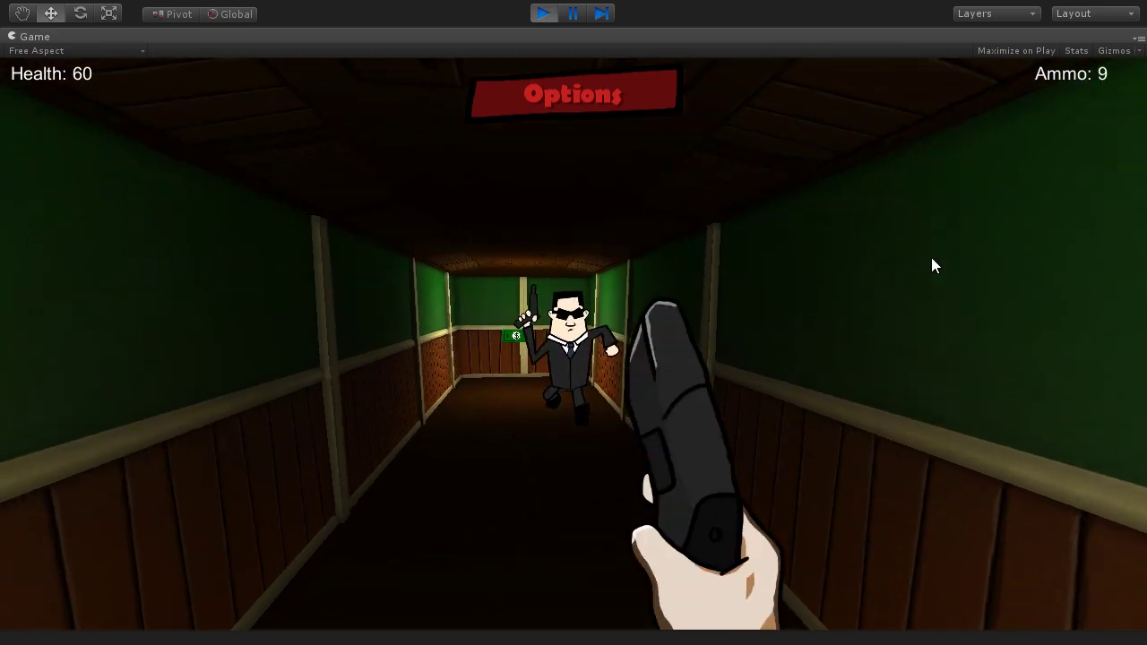
{"action": "key", "text": "w"}
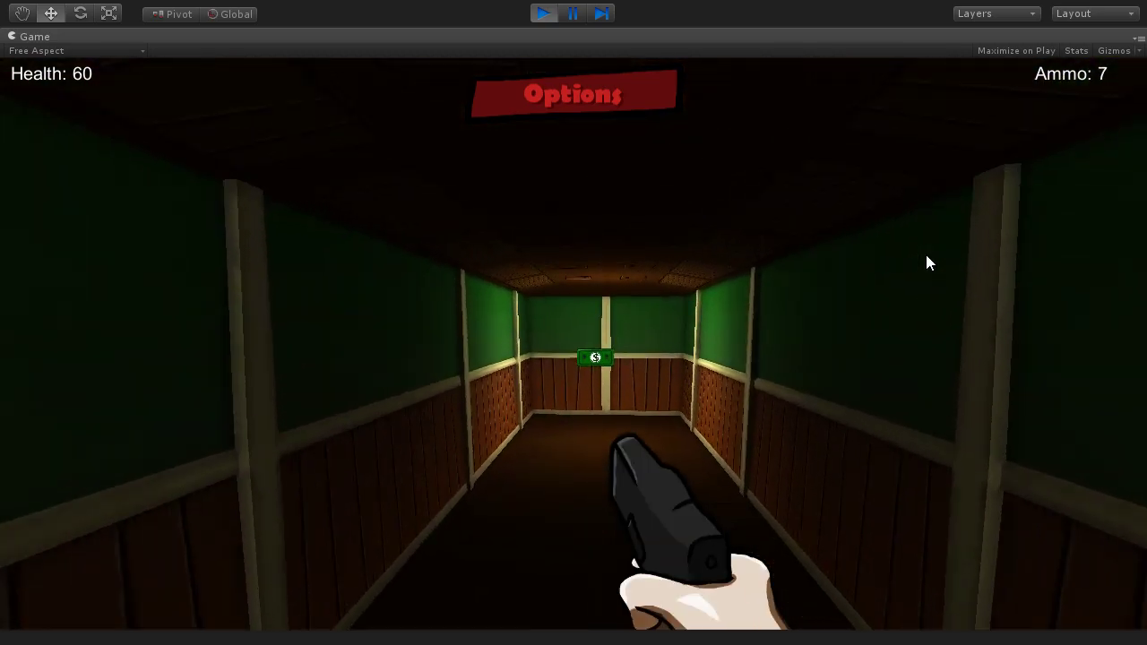
- Run through the remaining corridors and collect the last cash, ending at the water cooler, to complete the mission
{"action": "key", "text": "w"}
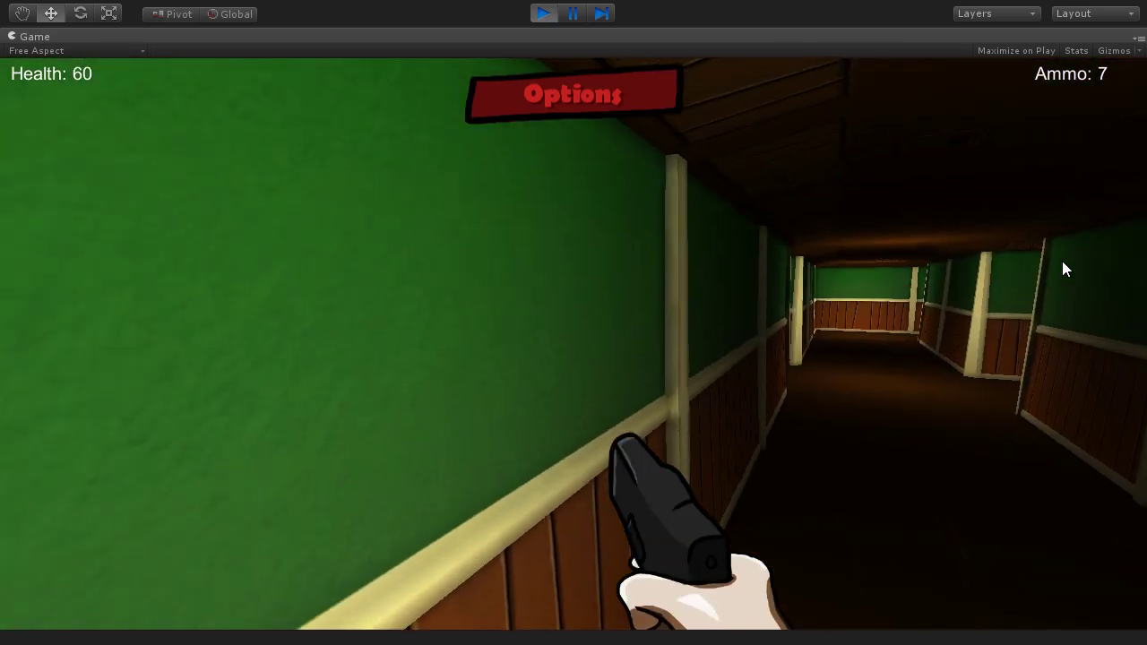
{"action": "key", "text": "w"}
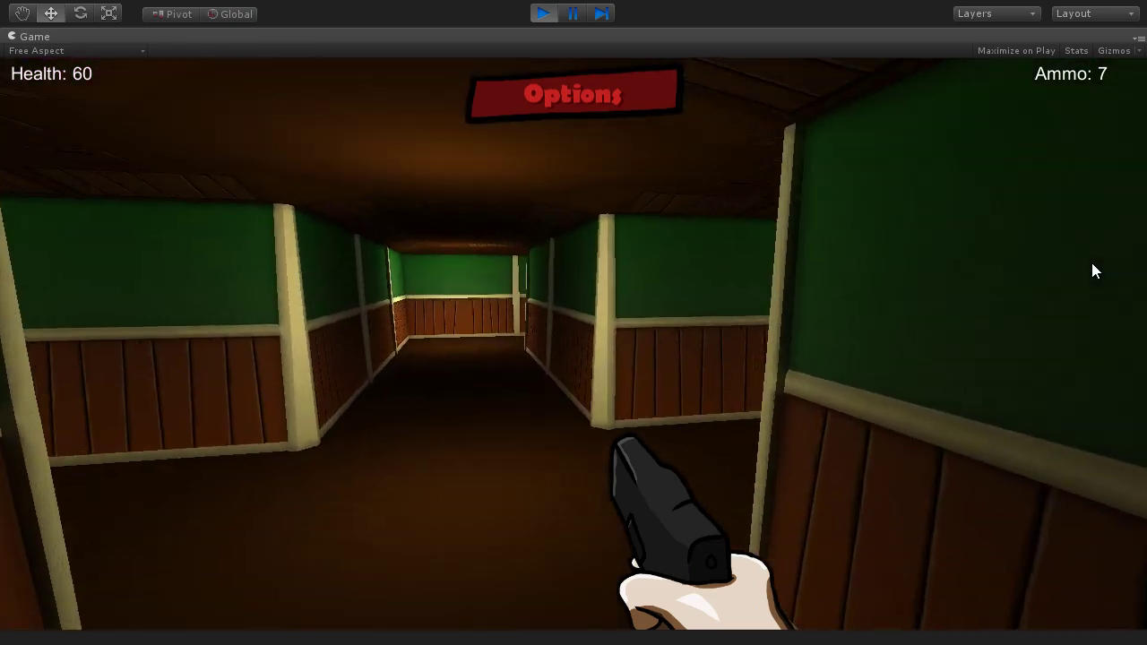
{"action": "key", "text": "w"}
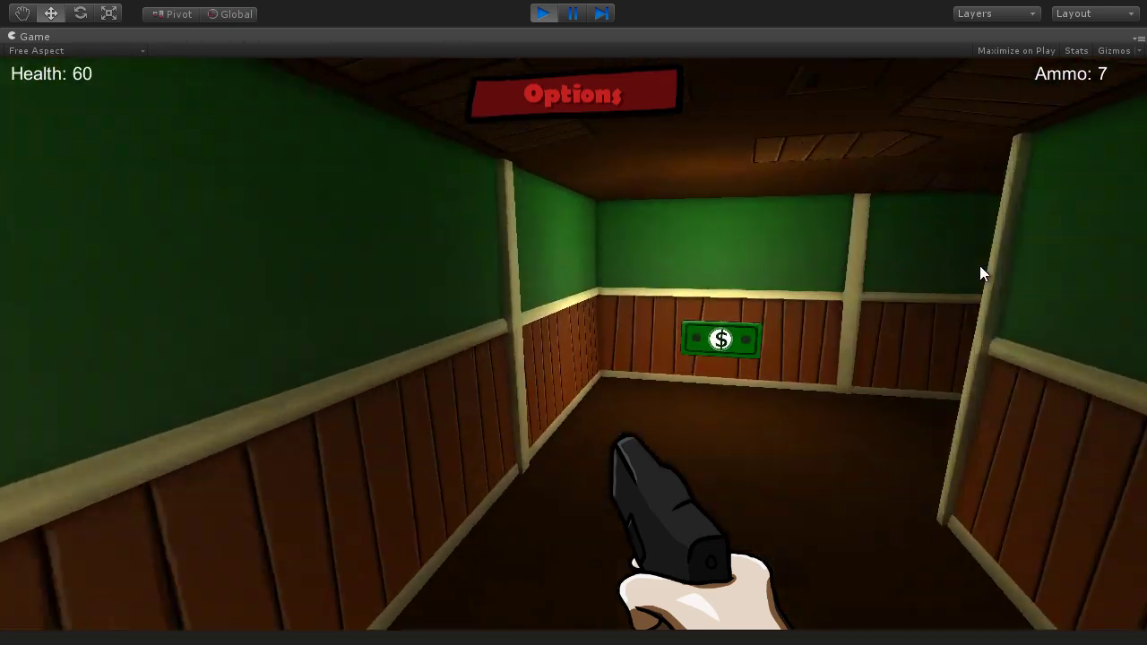
{"action": "key", "text": "w"}
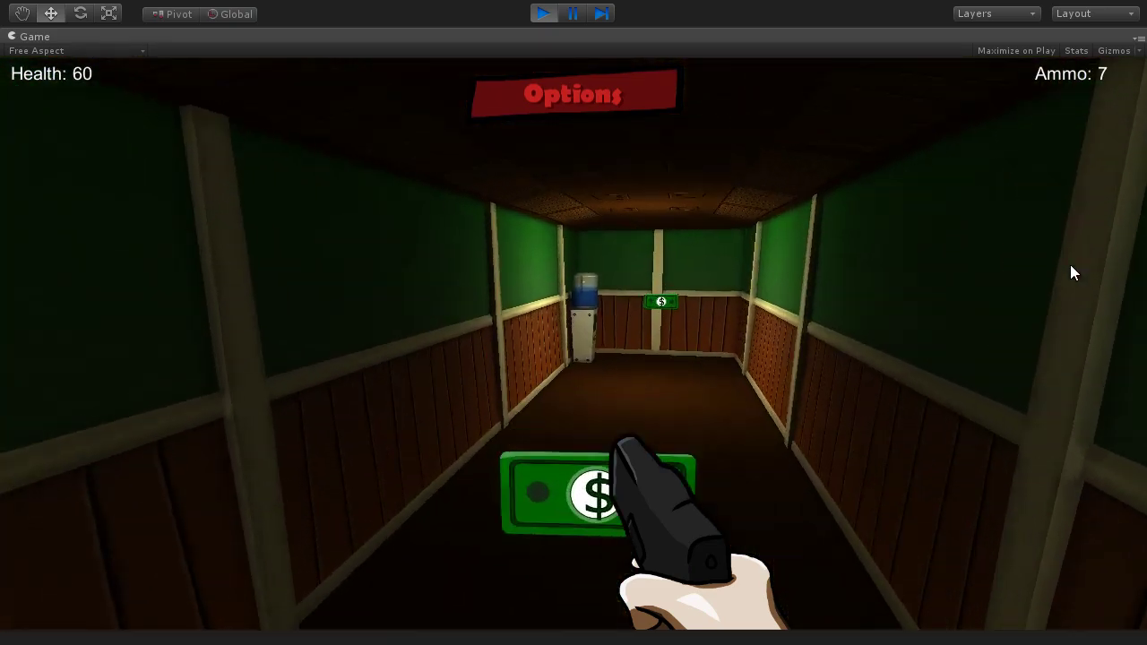
{"action": "key", "text": "w"}
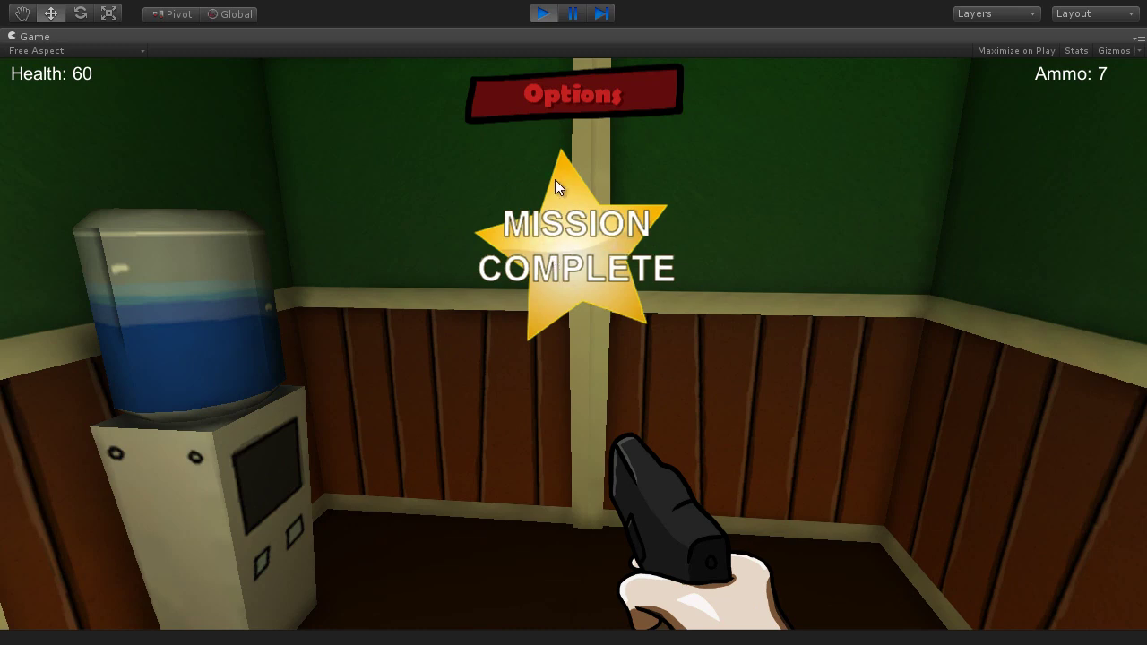
- Restart play mode and open the in-game Options menu
{"action": "left_click", "coordinate": [542, 15]}
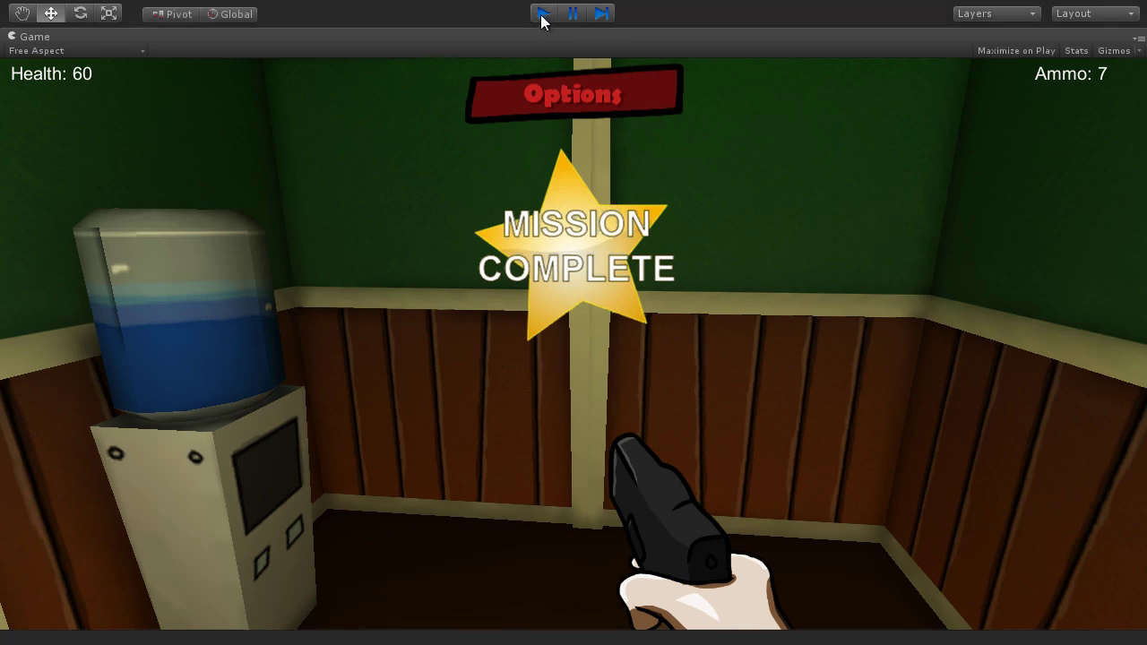
{"action": "key", "text": "ctrl+p"}
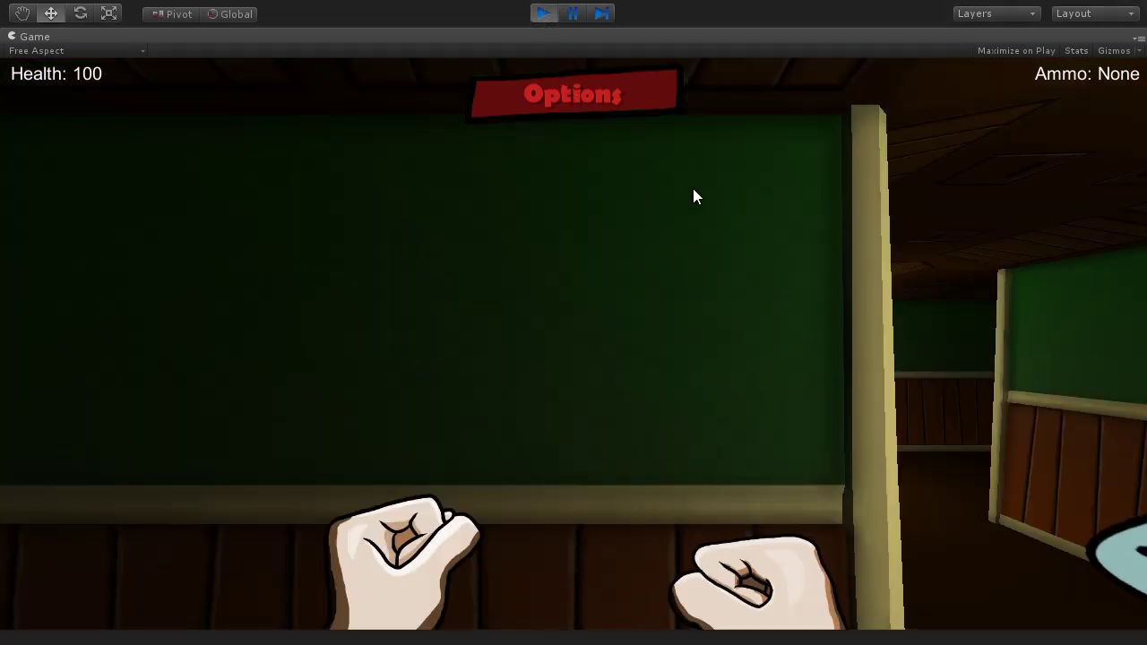
{"action": "key", "text": "s"}
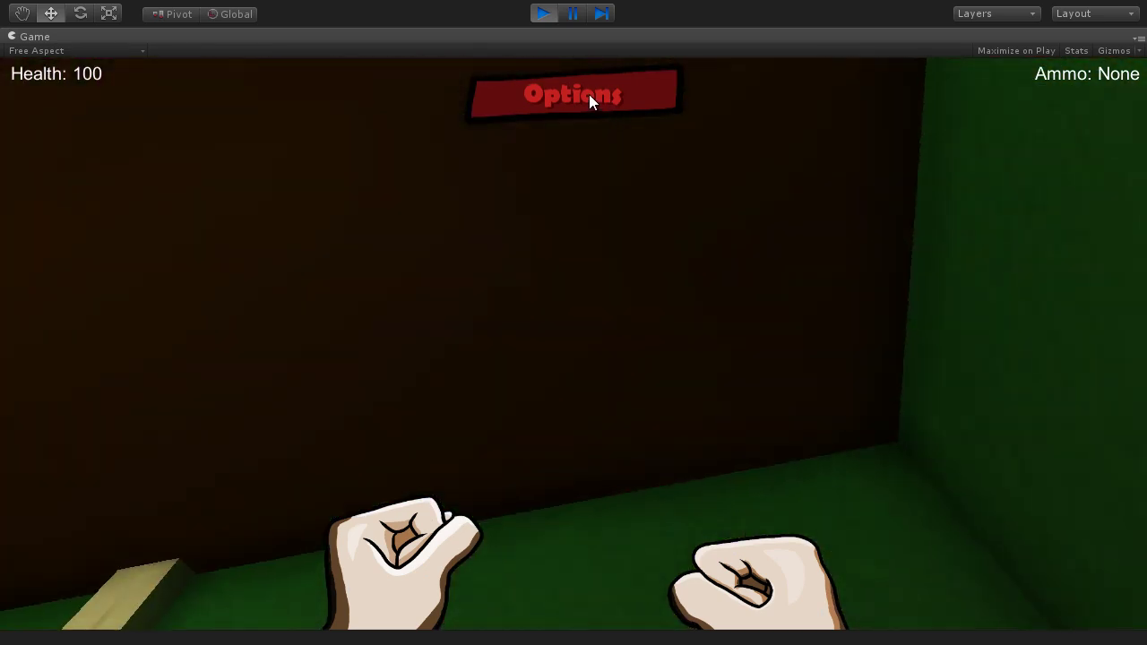
{"action": "left_click", "coordinate": [589, 96]}
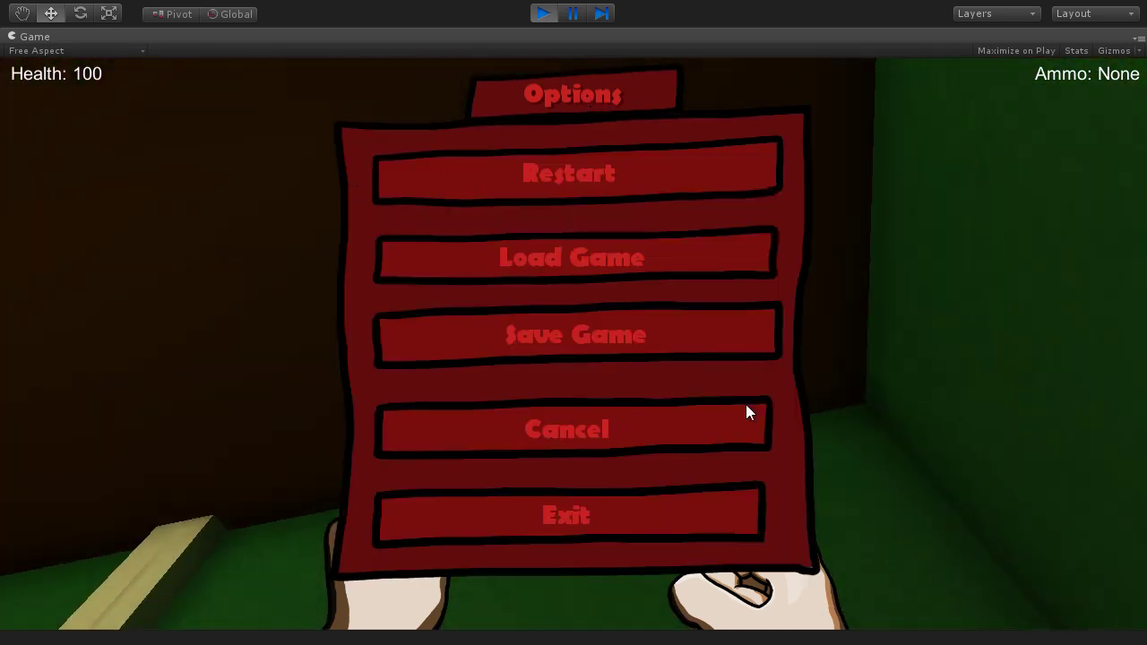